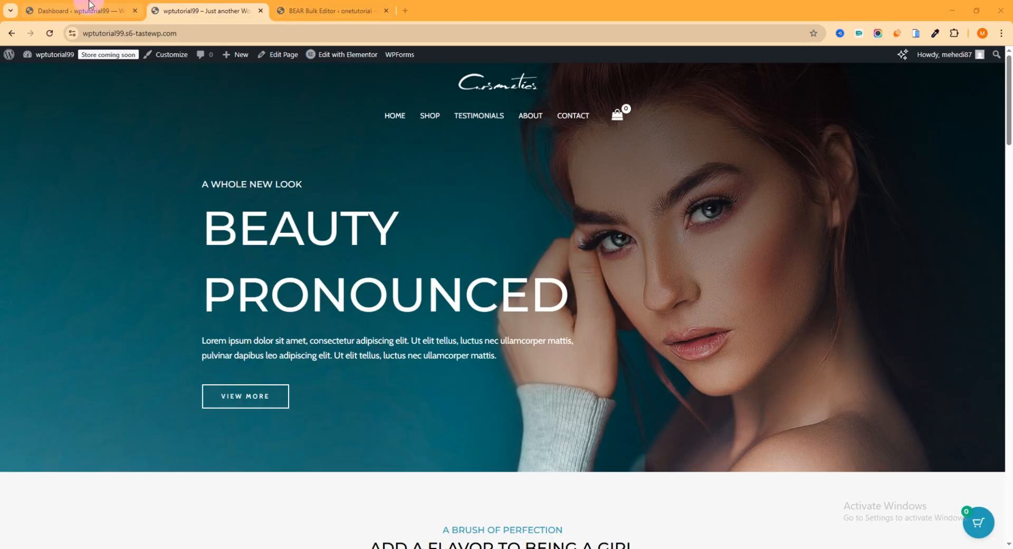
# Open the list of all products in the wptutorial99 admin site
pyautogui.click(79, 11)
pyautogui.moveTo(45, 306)
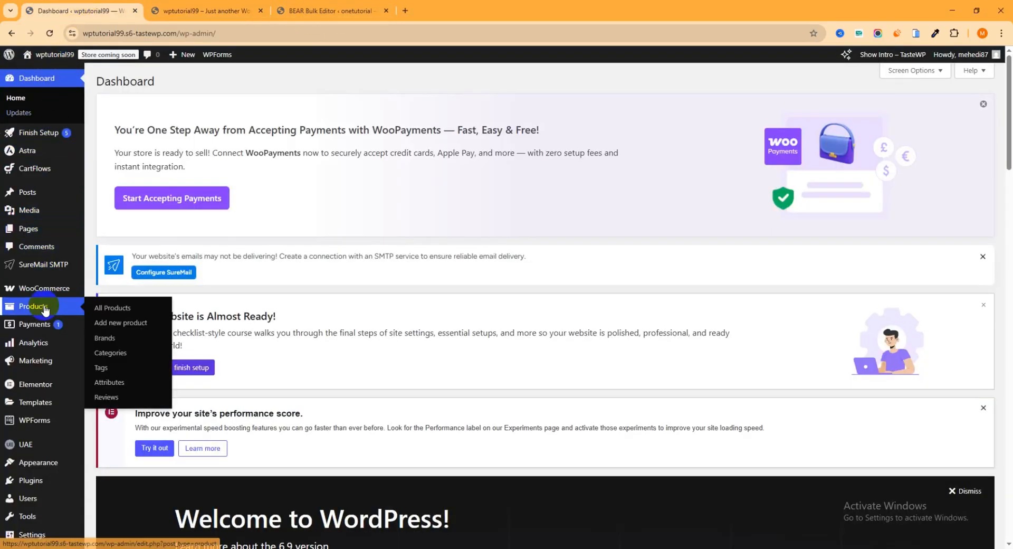
pyautogui.click(122, 313)
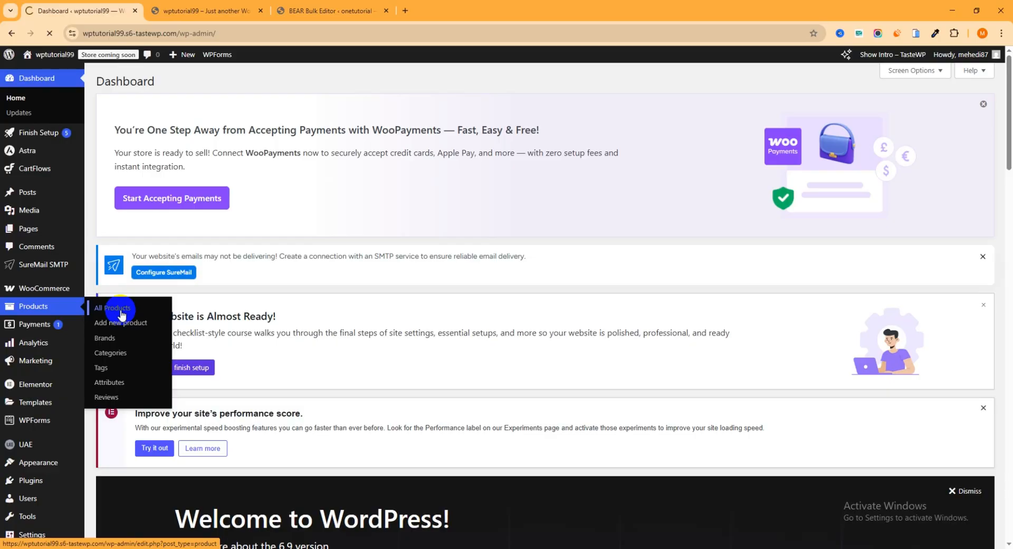
pyautogui.scroll(-4, 493, 327)
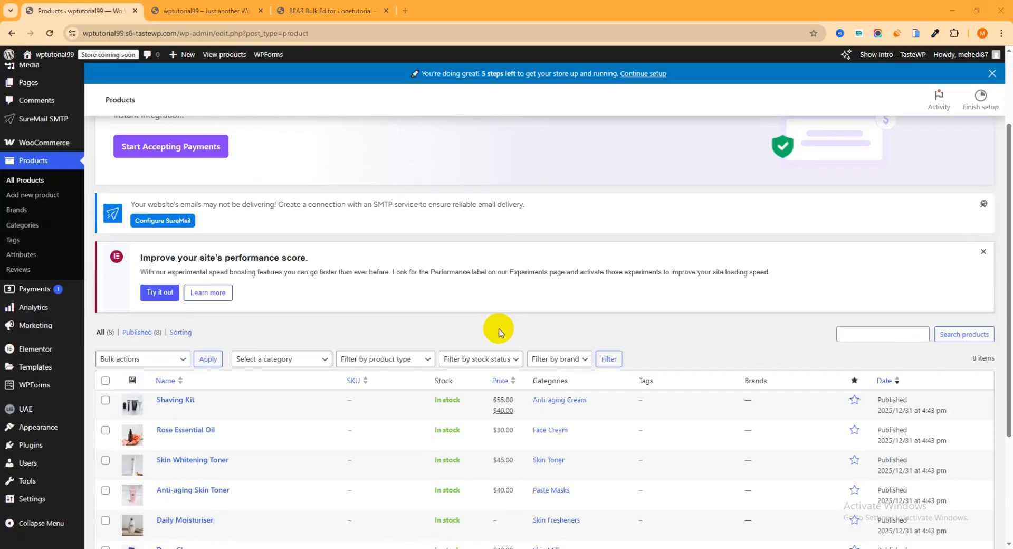
pyautogui.scroll(-2, 497, 315)
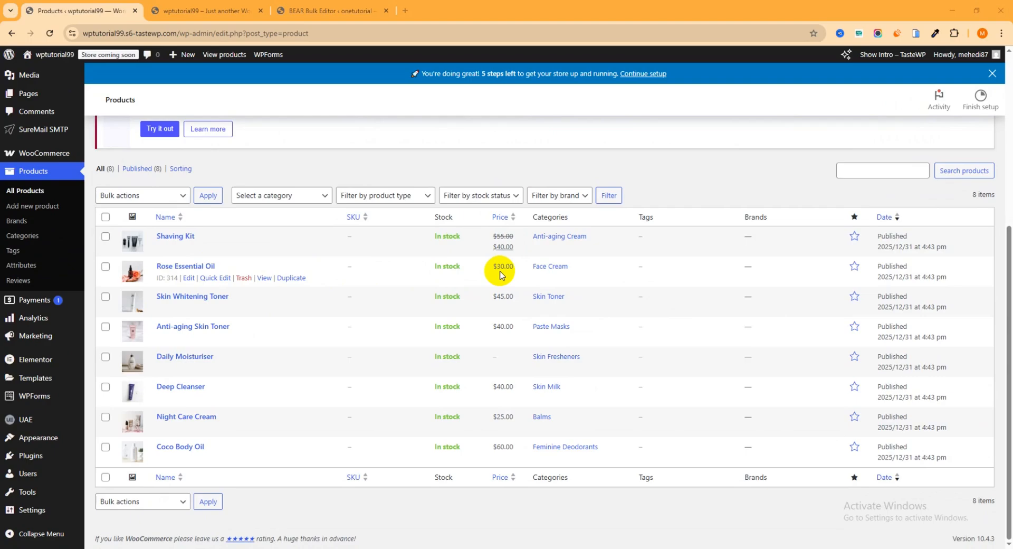
# Open the Rose Essential Oil product for editing on a separate page, keeping the product list open
pyautogui.rightClick(189, 279)
pyautogui.click(227, 291)
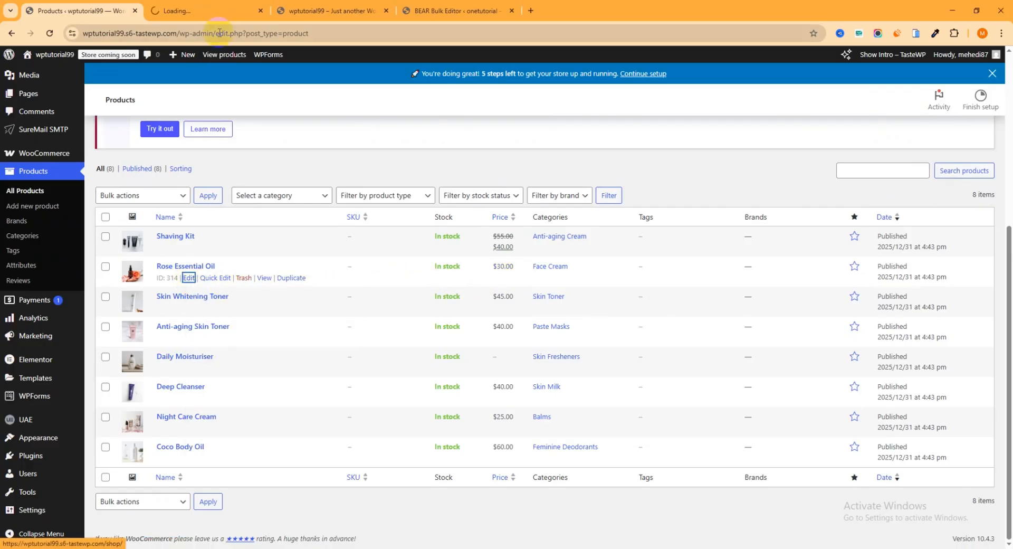
pyautogui.click(210, 9)
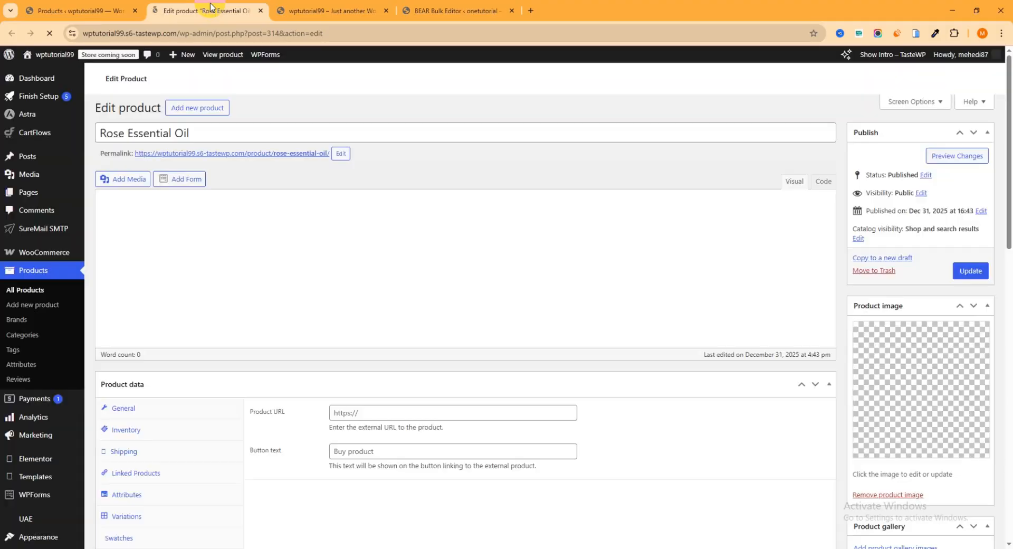
# Set the Rose Essential Oil sale price to 20 and update the product
pyautogui.scroll(-3, 358, 262)
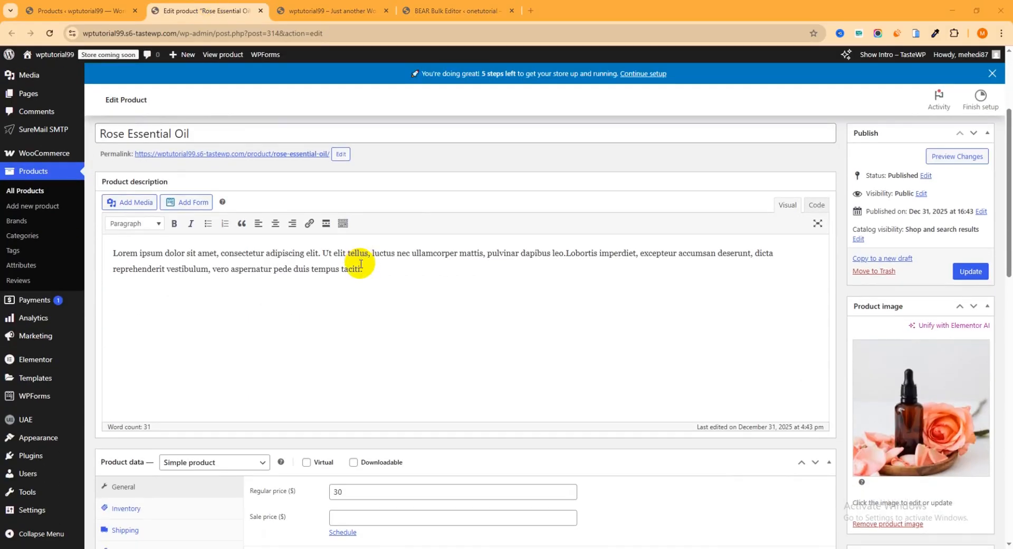
pyautogui.scroll(-2, 360, 264)
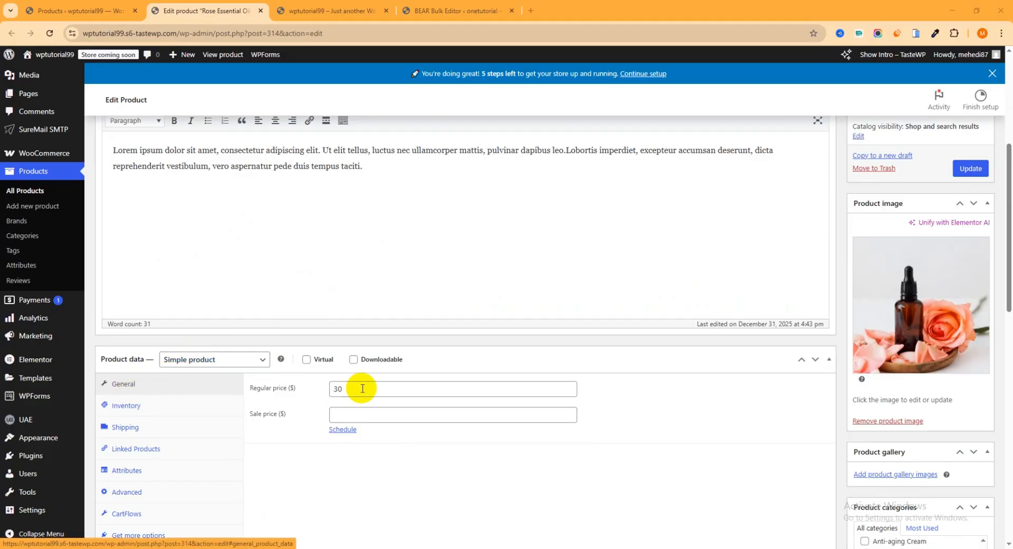
pyautogui.scroll(-1, 362, 389)
pyautogui.moveTo(362, 337); pyautogui.dragTo(306, 335)
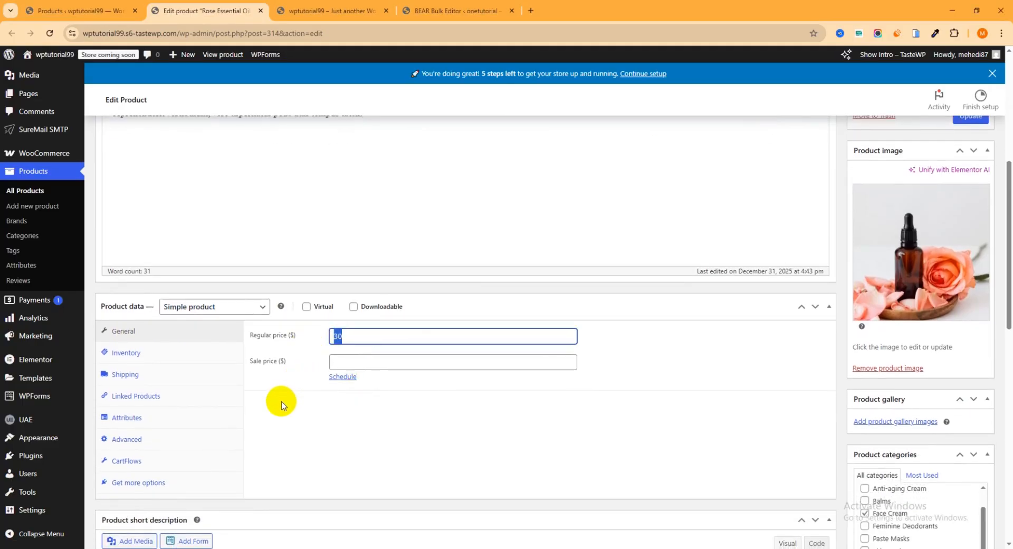
pyautogui.click(367, 360)
pyautogui.write('20')
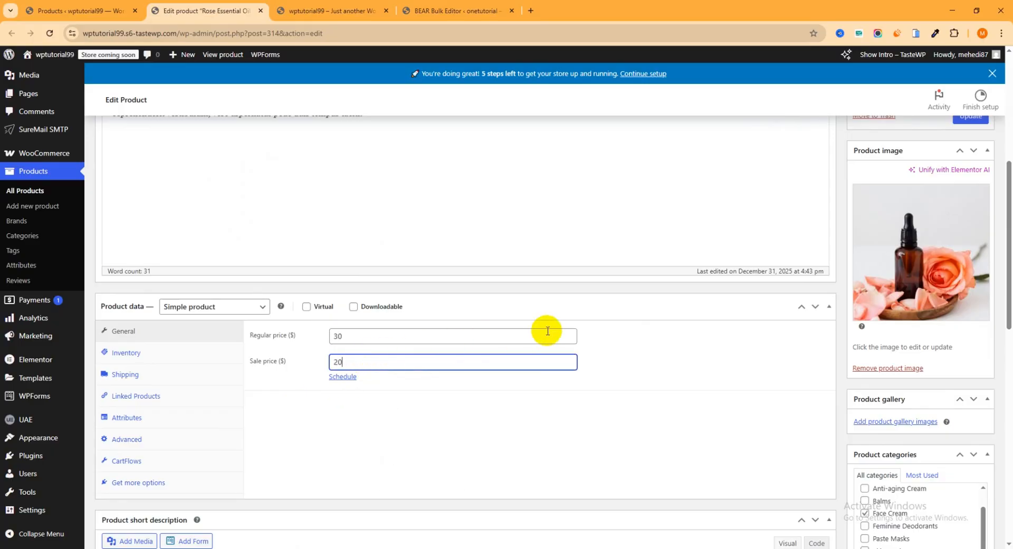
pyautogui.scroll(-1, 581, 332)
pyautogui.scroll(3, 619, 333)
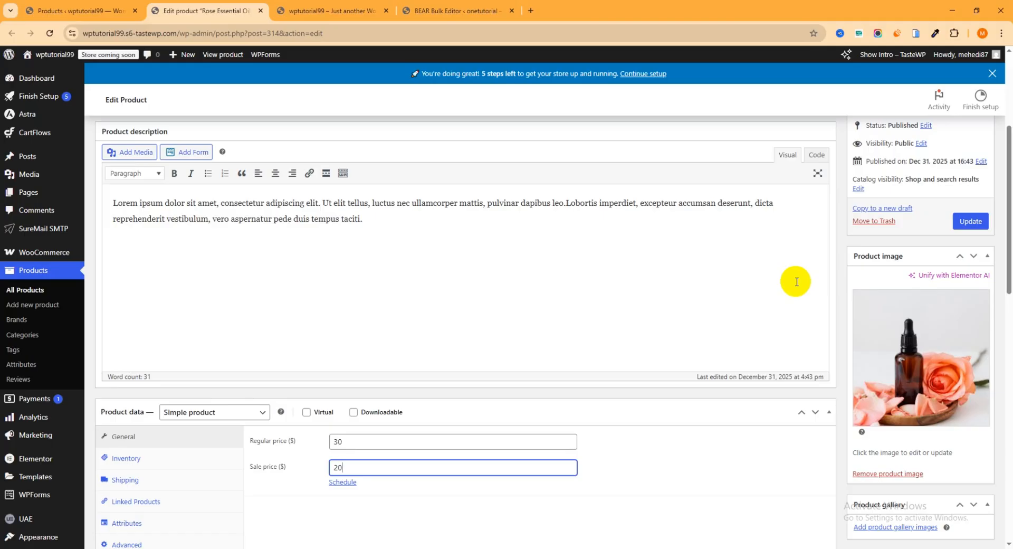
pyautogui.click(970, 221)
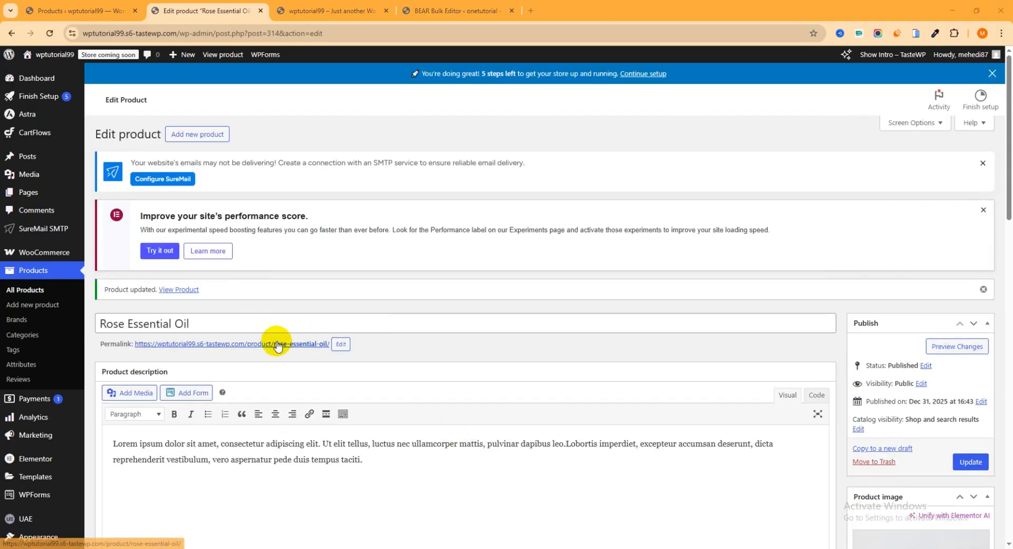
# View the Rose Essential Oil product's storefront page separately from its editor
pyautogui.rightClick(277, 343)
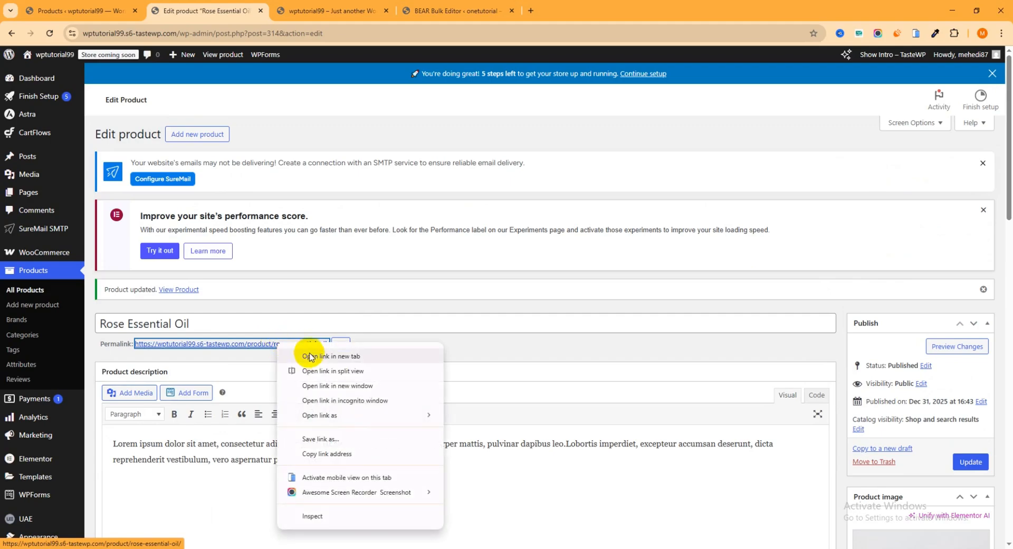
pyautogui.click(310, 356)
pyautogui.click(348, 10)
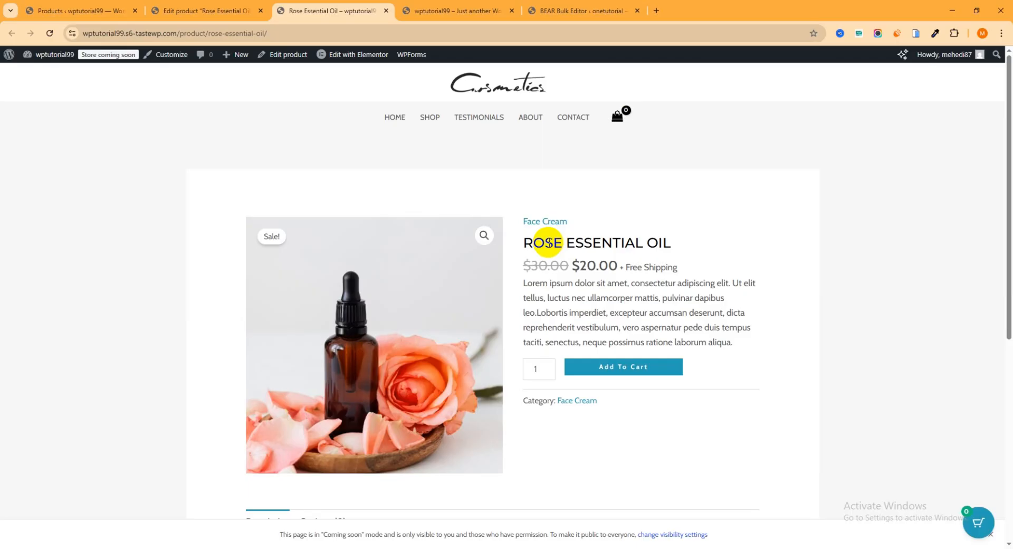
# Switch to the BEAR Bulk Editor on the onetutorial site and look through its product table
pyautogui.click(581, 11)
pyautogui.scroll(-3, 581, 288)
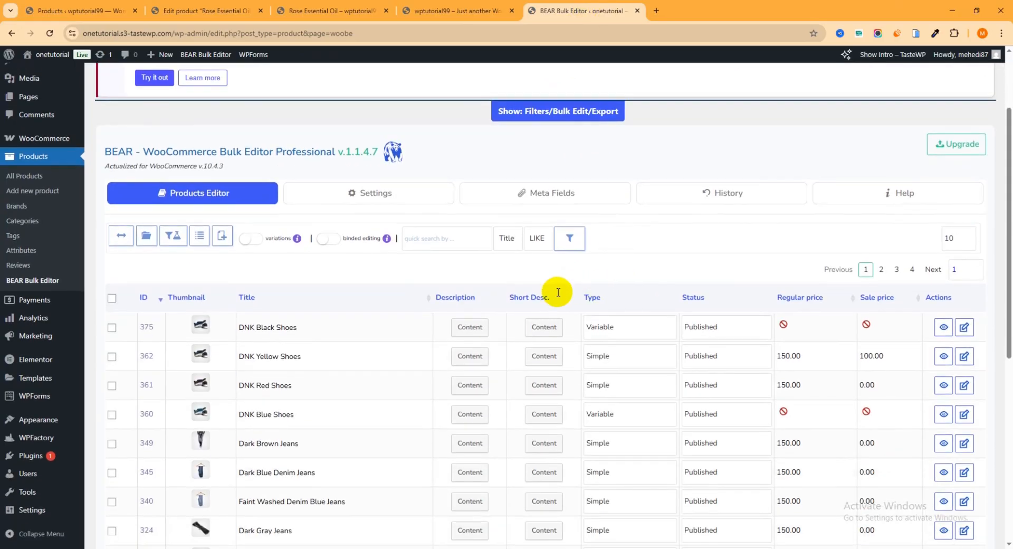
pyautogui.scroll(-2, 399, 291)
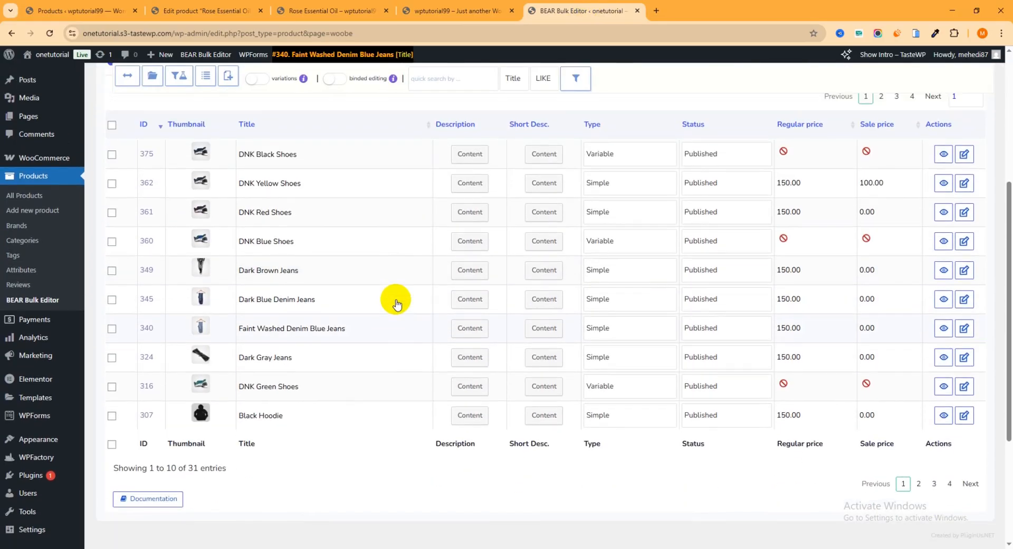
pyautogui.scroll(2, 395, 295)
pyautogui.scroll(-1, 395, 311)
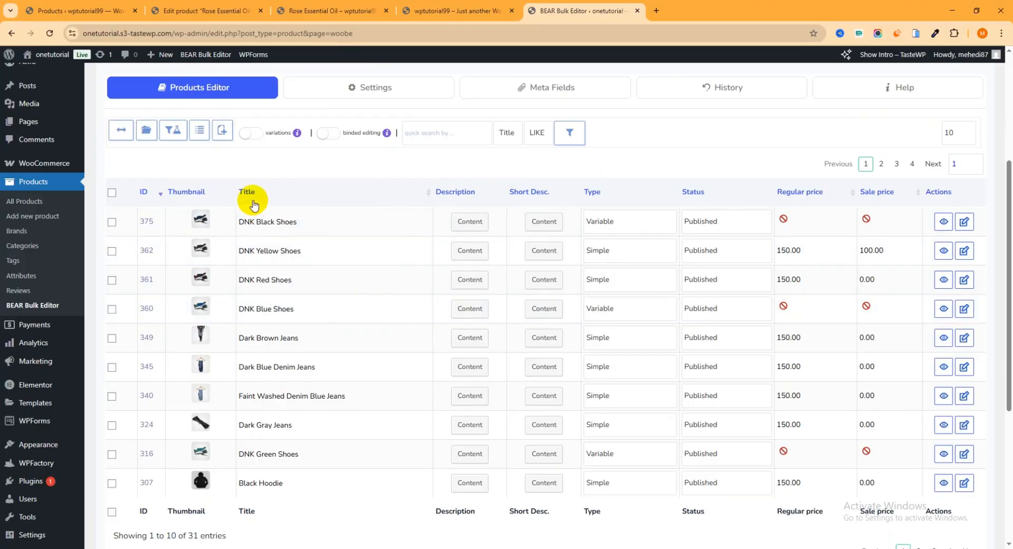
# Rename the product DNK Black Shoes as "DNK Black Shoes New" directly in the bulk editor table
pyautogui.click(313, 222)
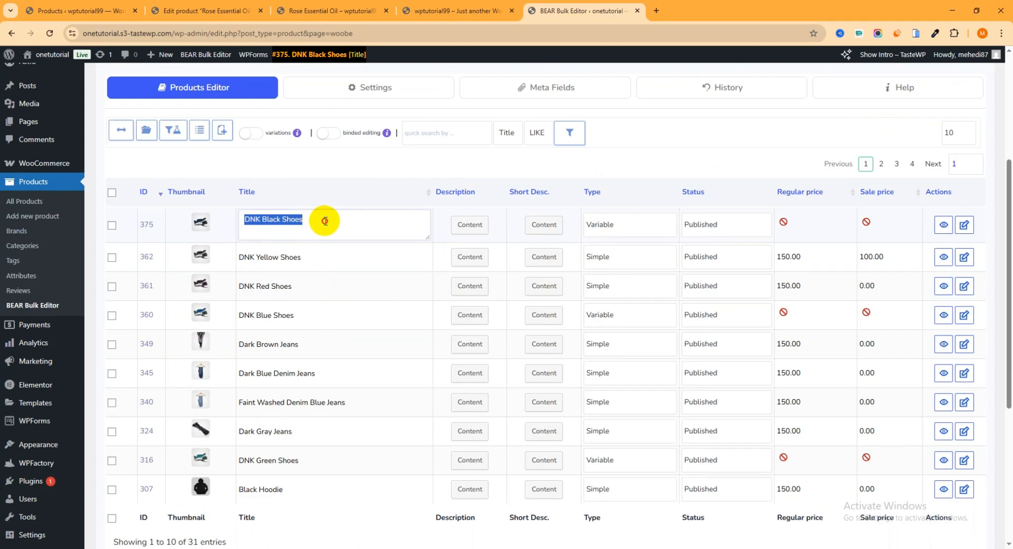
pyautogui.click(322, 219)
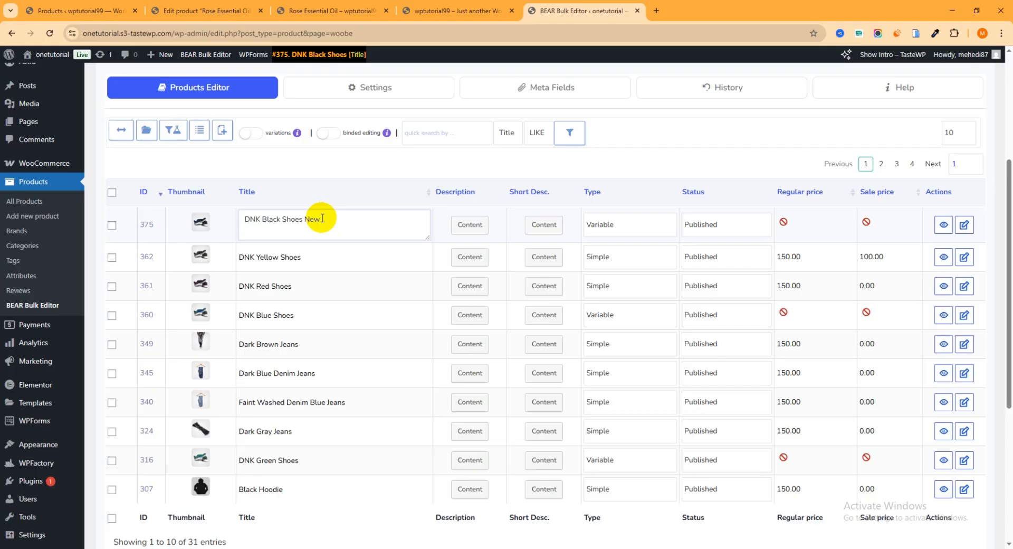
pyautogui.press('Return')
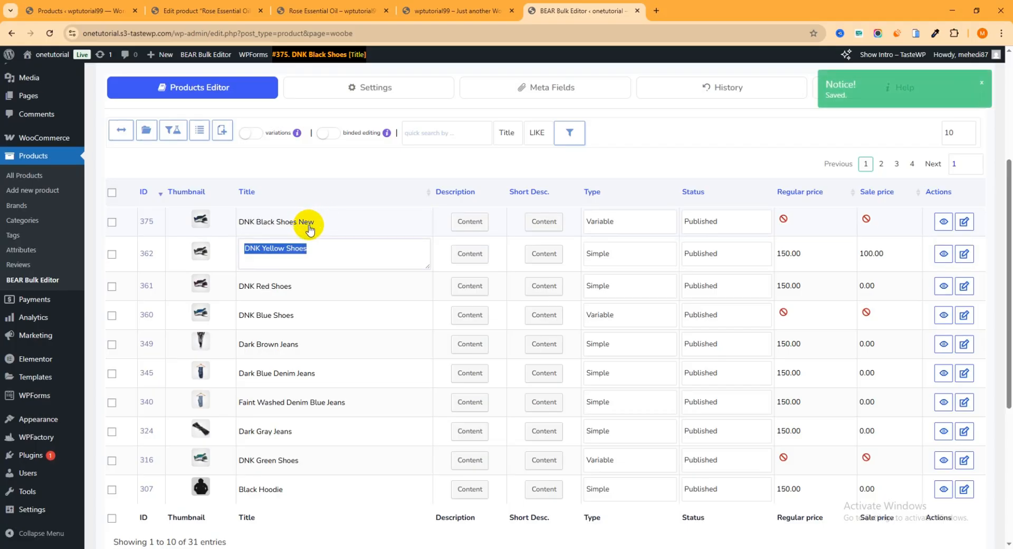
# Check the title on the storefront page of DNK Black Shoes New and return to the bulk editor
pyautogui.click(944, 222)
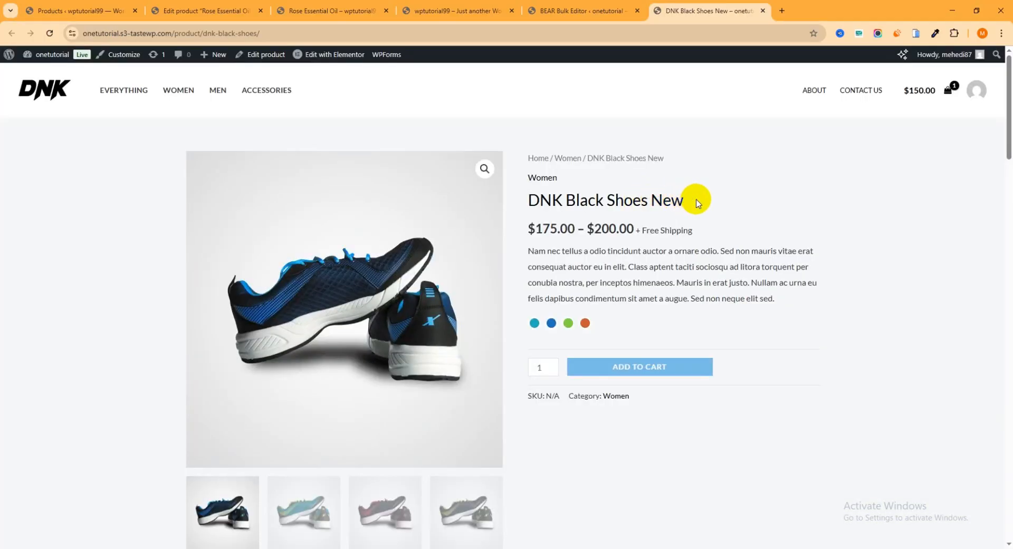
pyautogui.moveTo(696, 203); pyautogui.dragTo(678, 13)
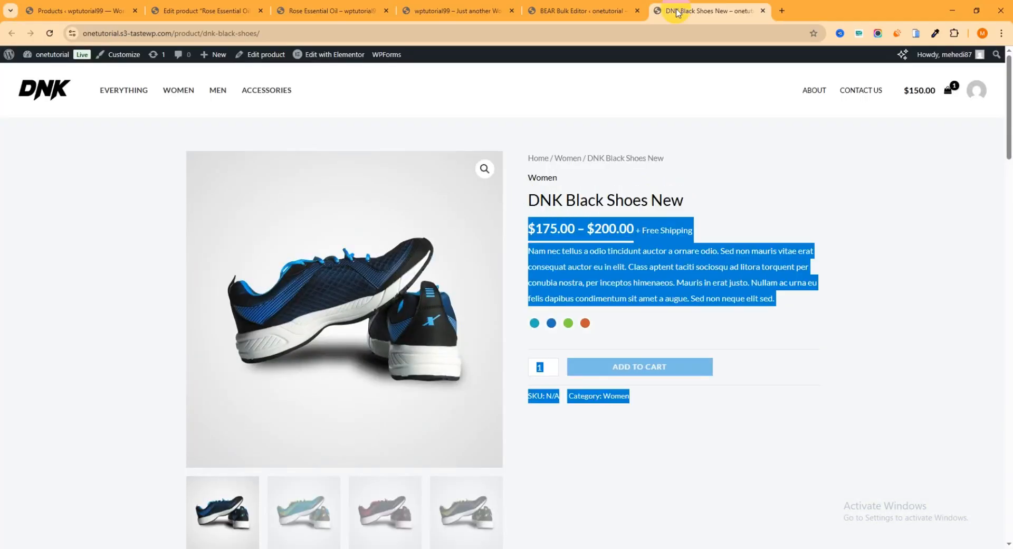
pyautogui.click(585, 14)
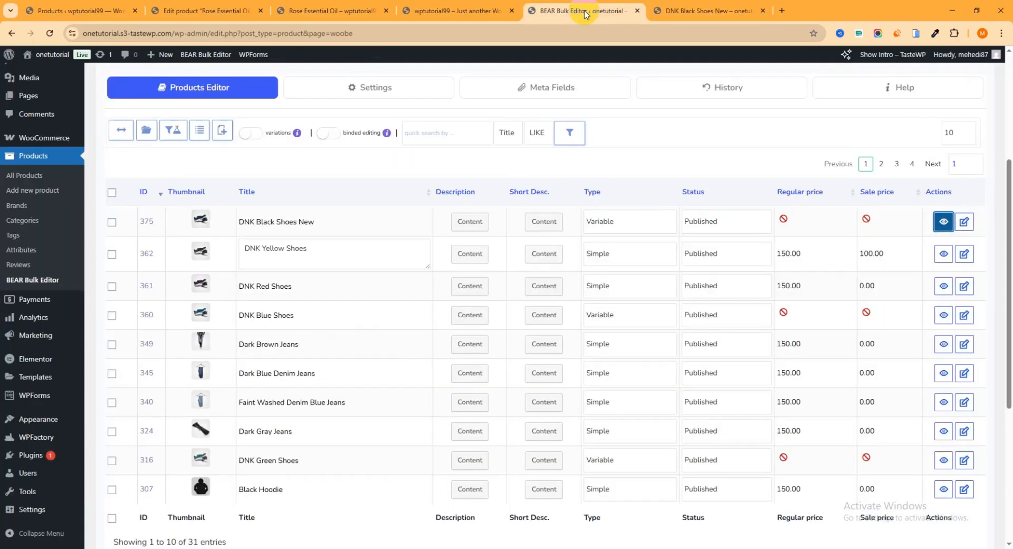
# Set the sale price of DNK Yellow Shoes to 50 in the bulk editor table
pyautogui.click(872, 255)
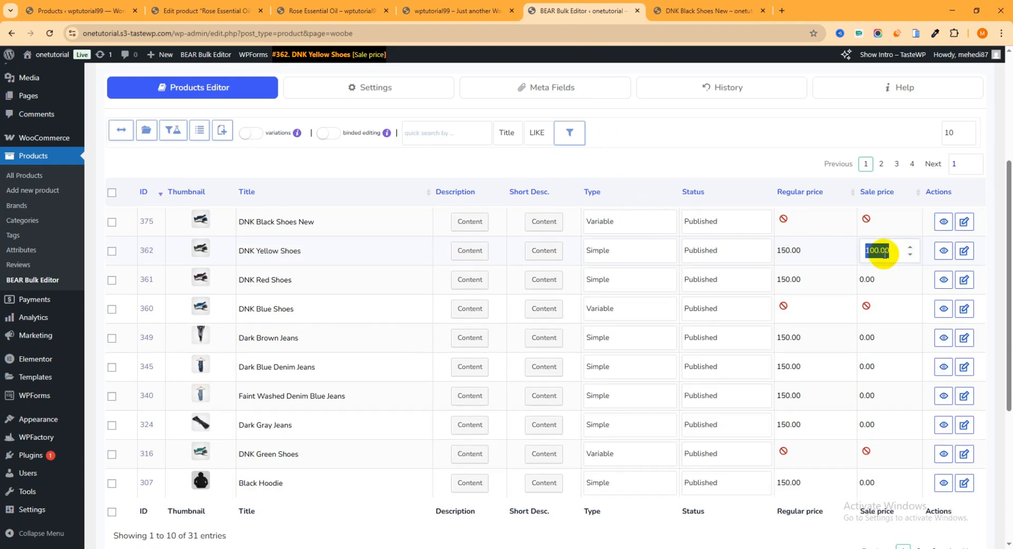
pyautogui.write('50')
pyautogui.press('Tab')
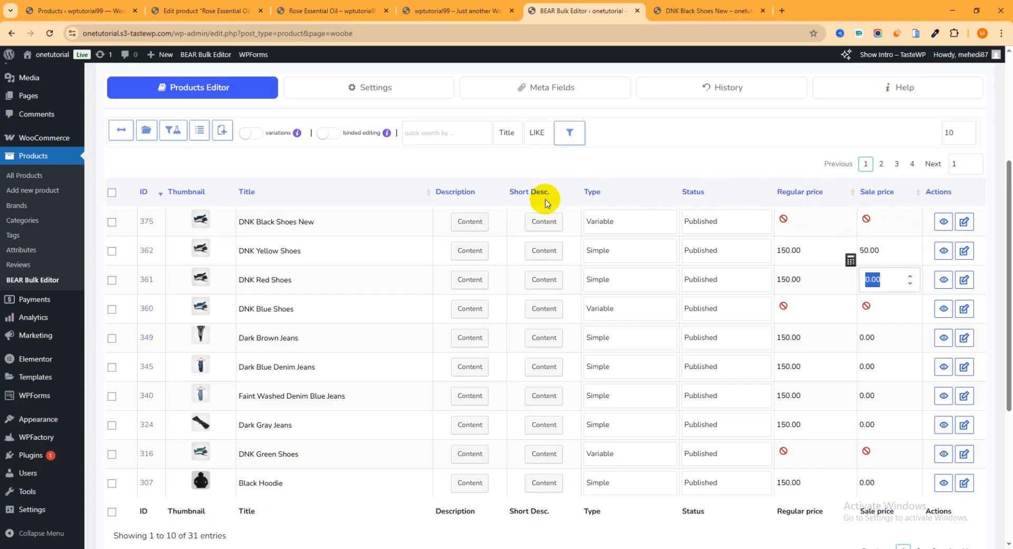
# Look through the bulk editor's column settings and general settings
pyautogui.click(389, 85)
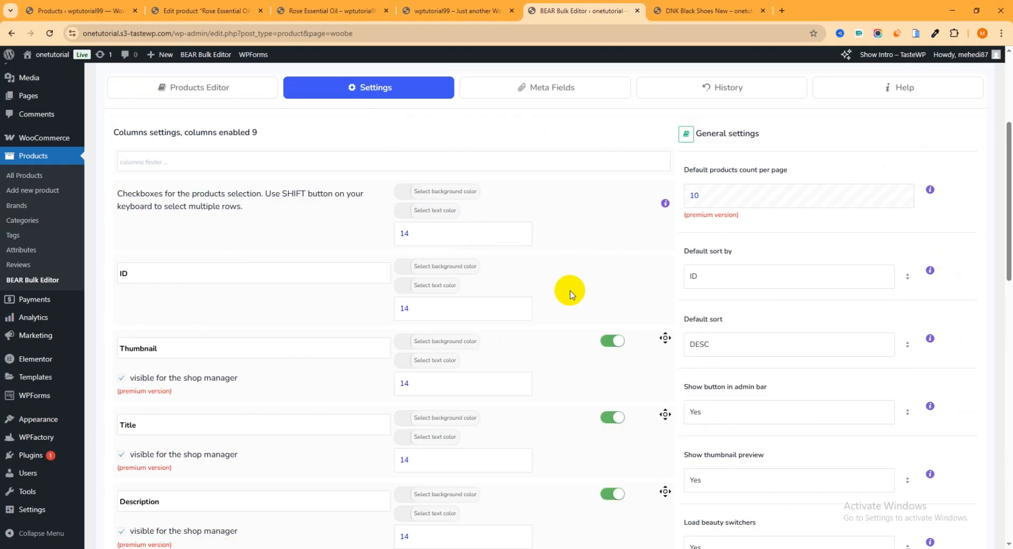
pyautogui.scroll(-5, 566, 287)
pyautogui.scroll(4, 596, 317)
pyautogui.scroll(5, 599, 324)
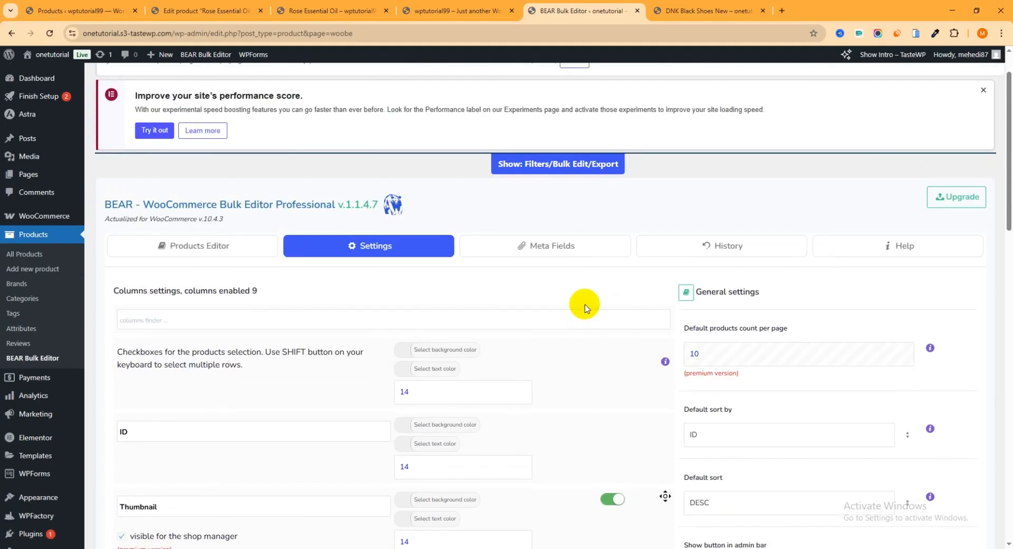
# Roll back the DNK Yellow Shoes sale price change from the bulk editor's history and confirm
pyautogui.click(738, 248)
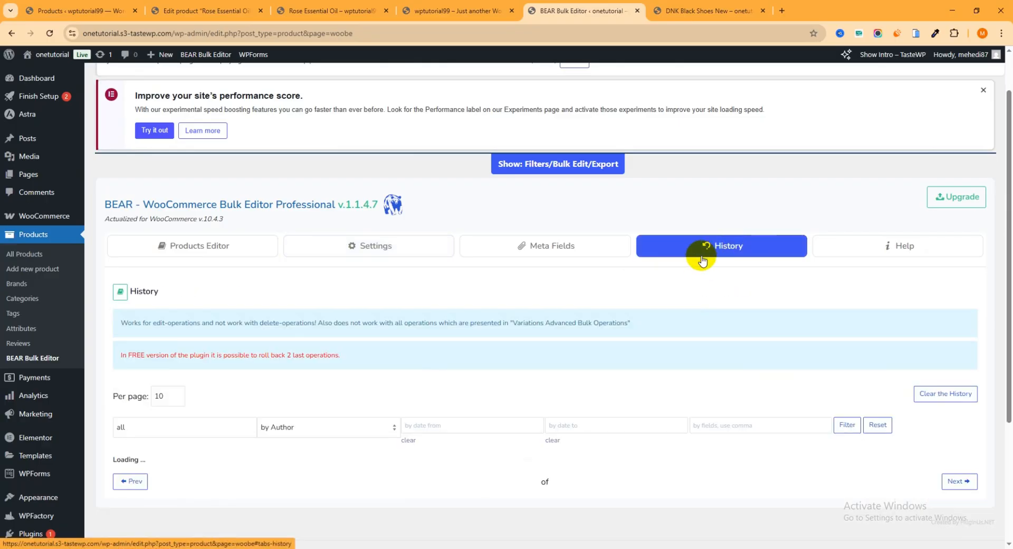
pyautogui.scroll(-2, 672, 290)
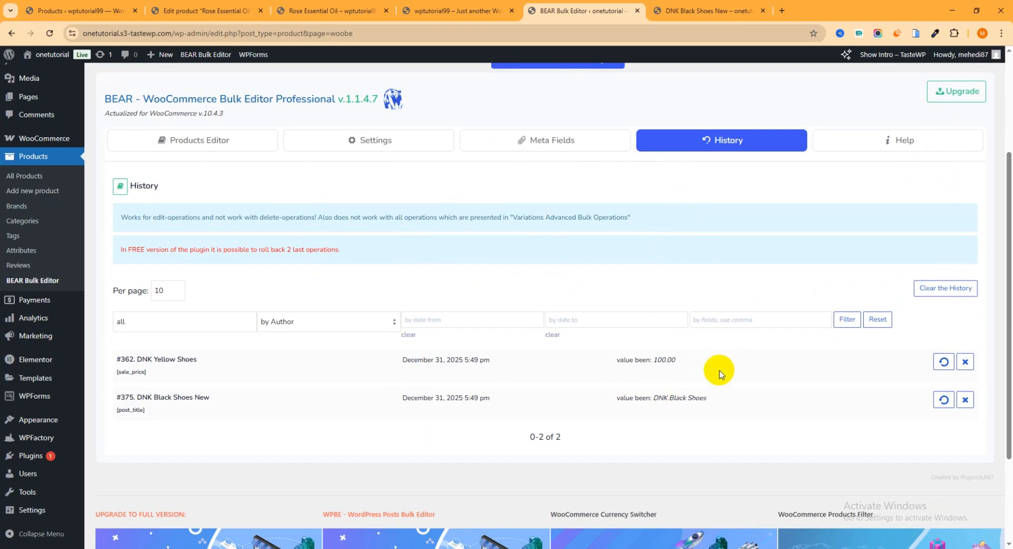
pyautogui.click(942, 363)
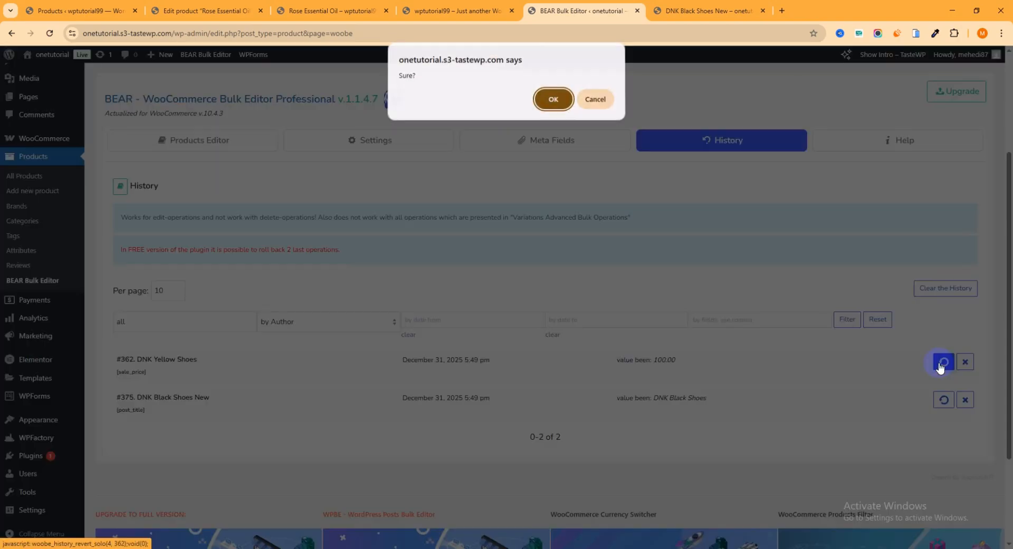
pyautogui.click(551, 99)
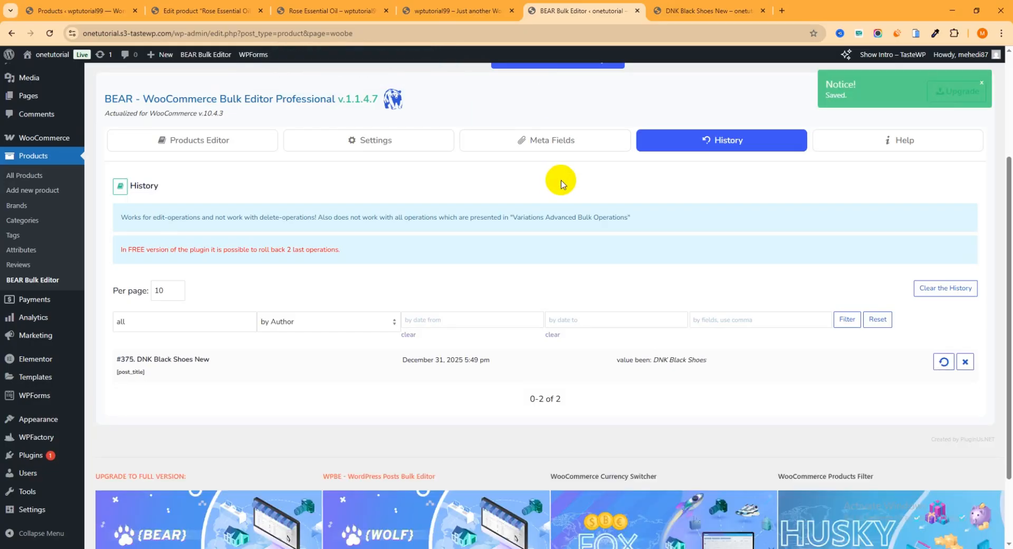
# Close the bulk editor, both storefront product pages and the Rose Essential Oil editor, and return to the wptutorial99 product list
pyautogui.click(638, 11)
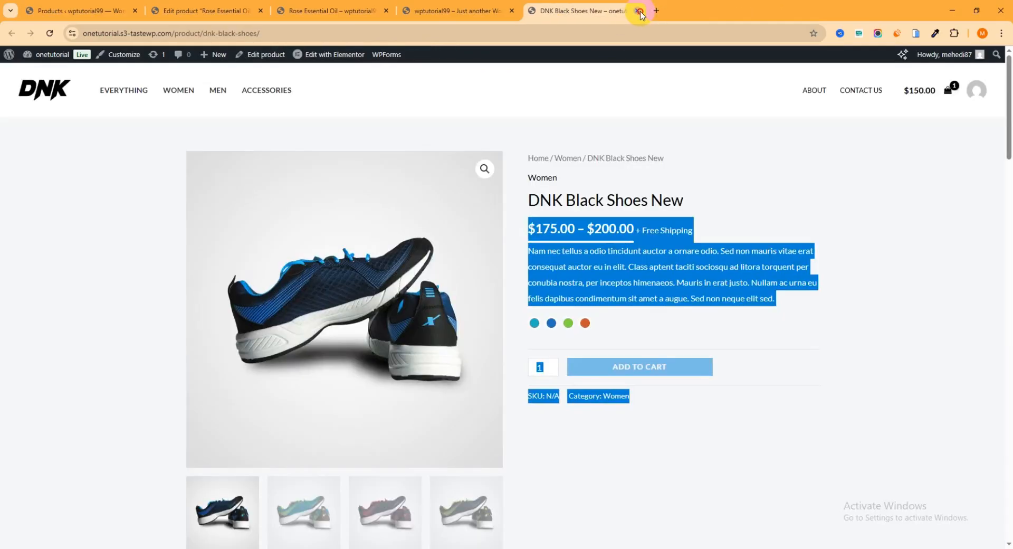
pyautogui.click(638, 11)
pyautogui.click(351, 16)
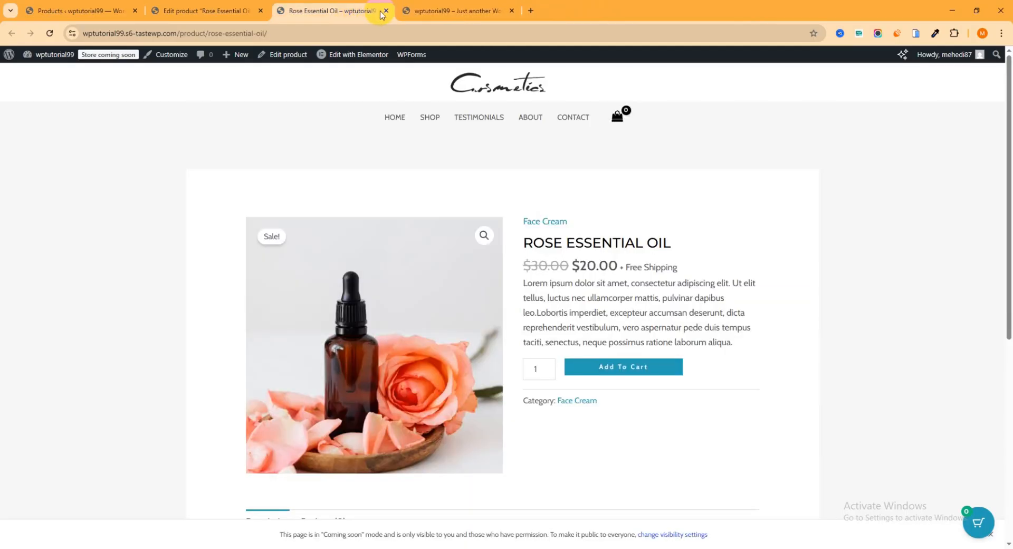
pyautogui.click(386, 10)
pyautogui.click(256, 16)
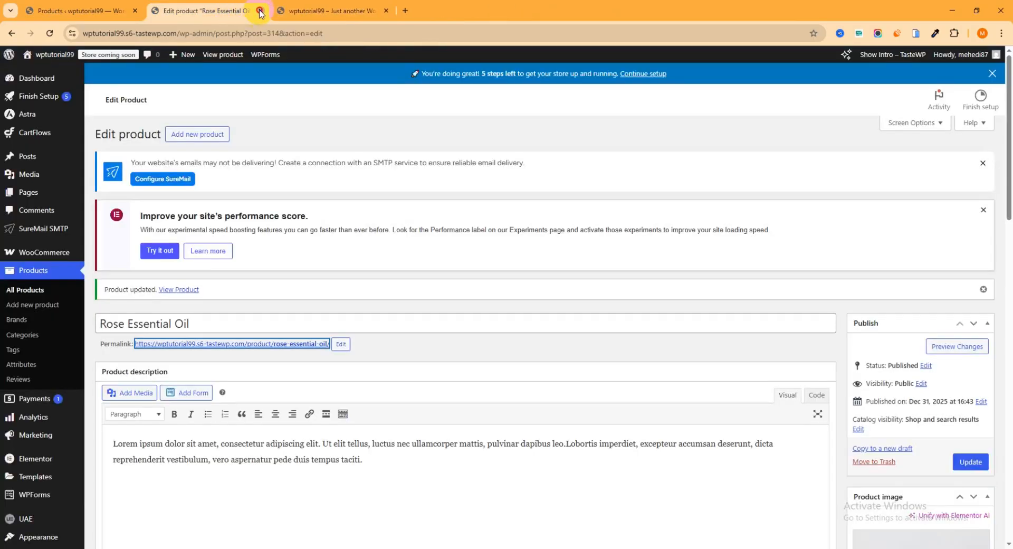
pyautogui.click(260, 11)
pyautogui.click(82, 10)
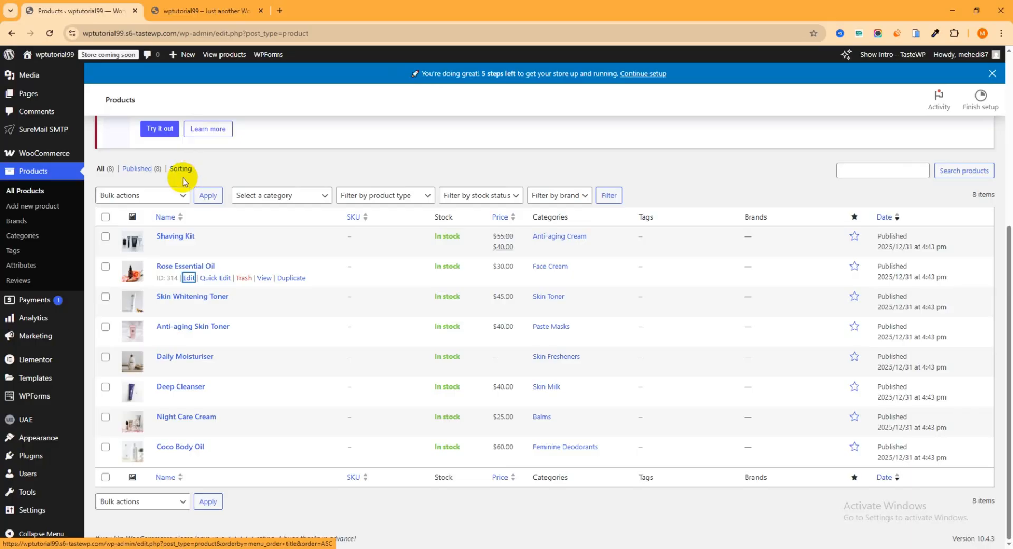
# Find the BEAR – Bulk Editor and Products Manager plugin by searching the plugin directory for "Woobe", and install and activate it
pyautogui.moveTo(41, 457)
pyautogui.click(118, 475)
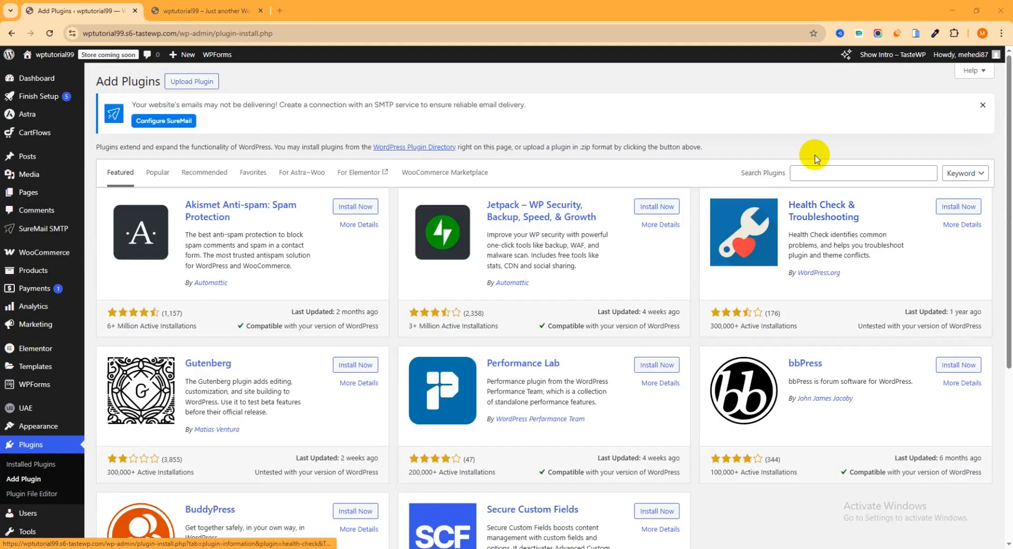
pyautogui.click(817, 174)
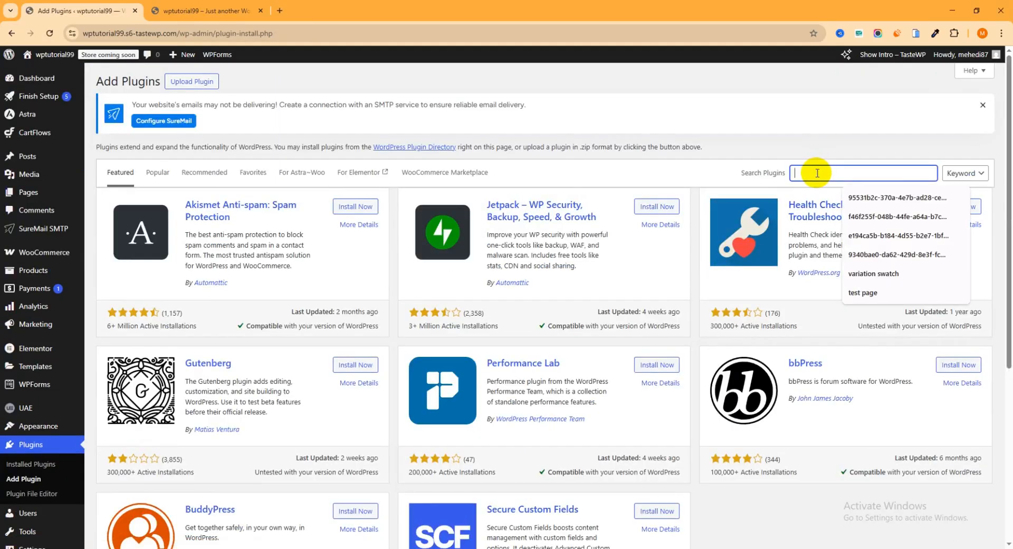
pyautogui.write('Woobe')
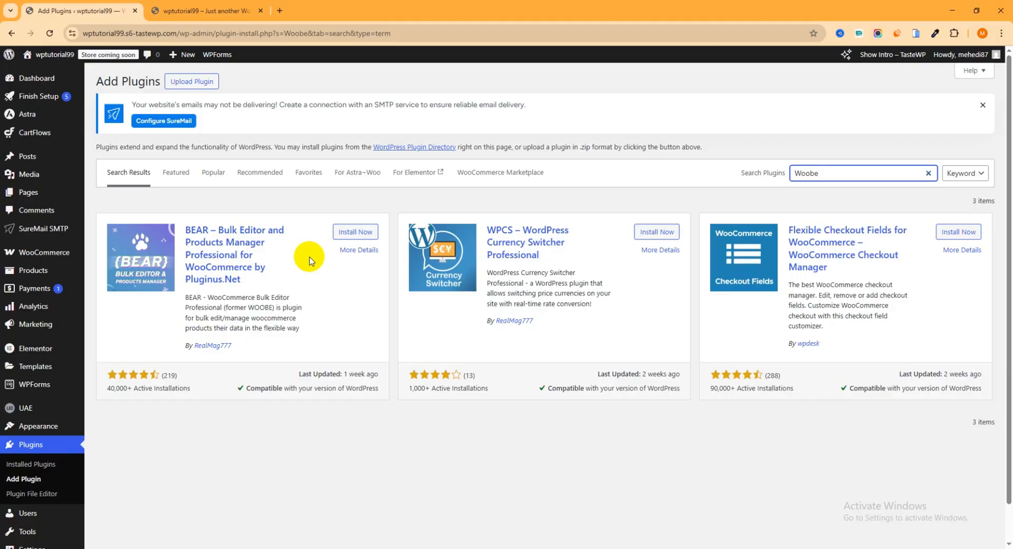
pyautogui.click(356, 237)
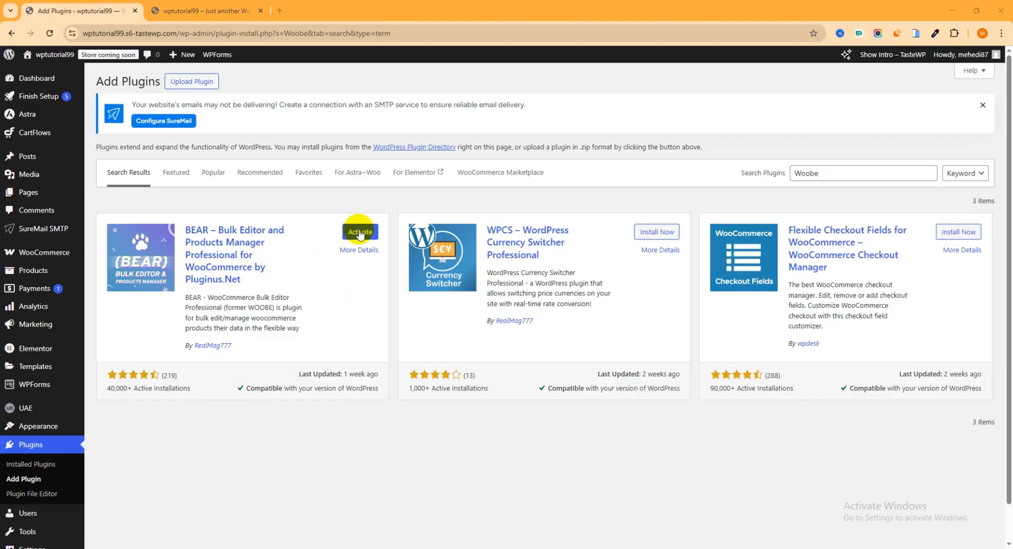
pyautogui.click(360, 233)
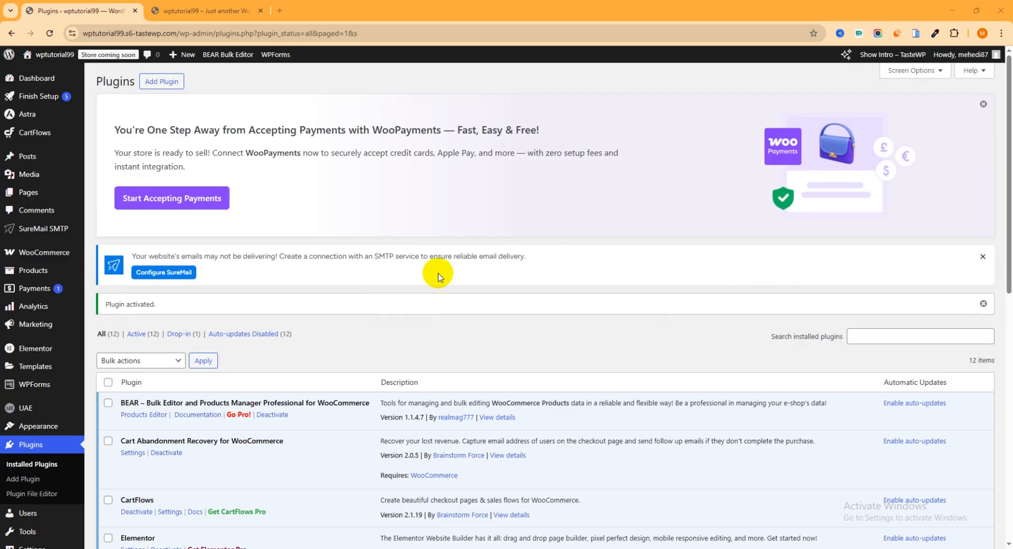
# Open BEAR's products editor from its entry in the installed plugins list and look over the product table
pyautogui.scroll(-3, 438, 272)
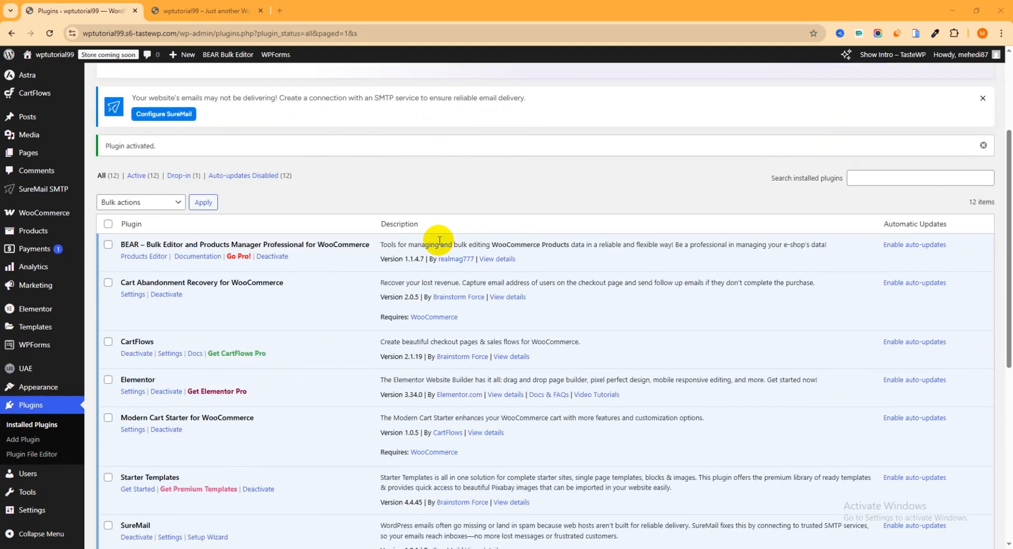
pyautogui.scroll(-6, 446, 185)
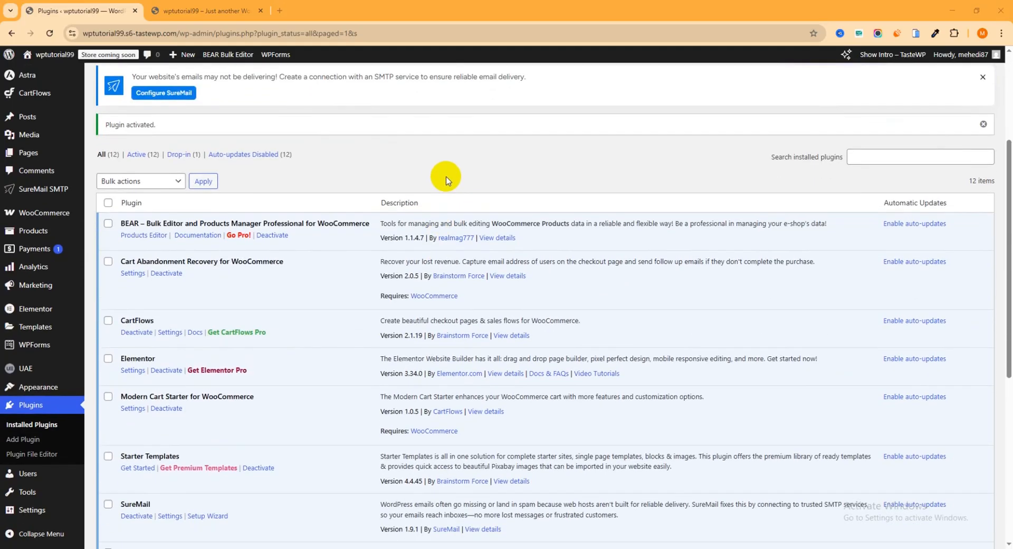
pyautogui.scroll(6, 361, 420)
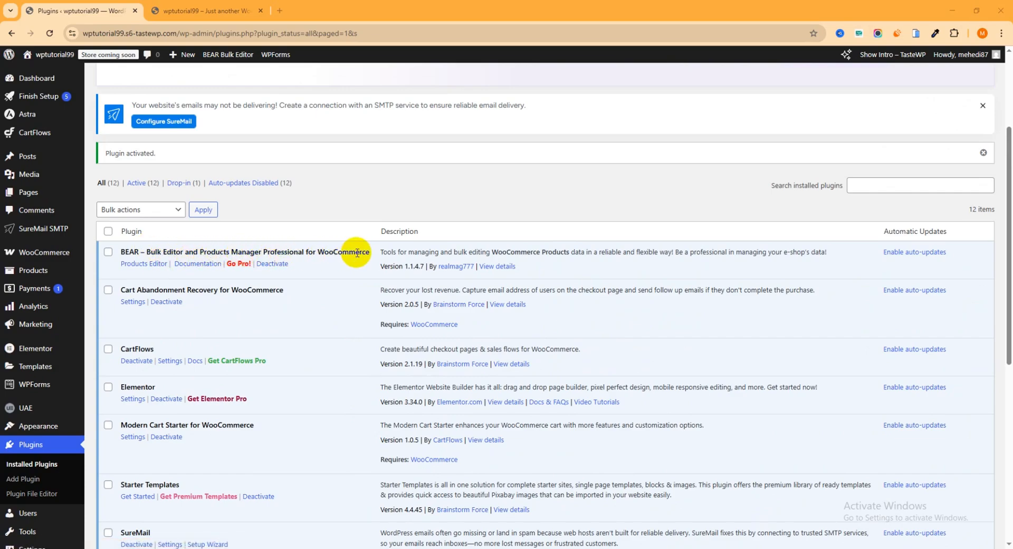
pyautogui.scroll(-1, 348, 242)
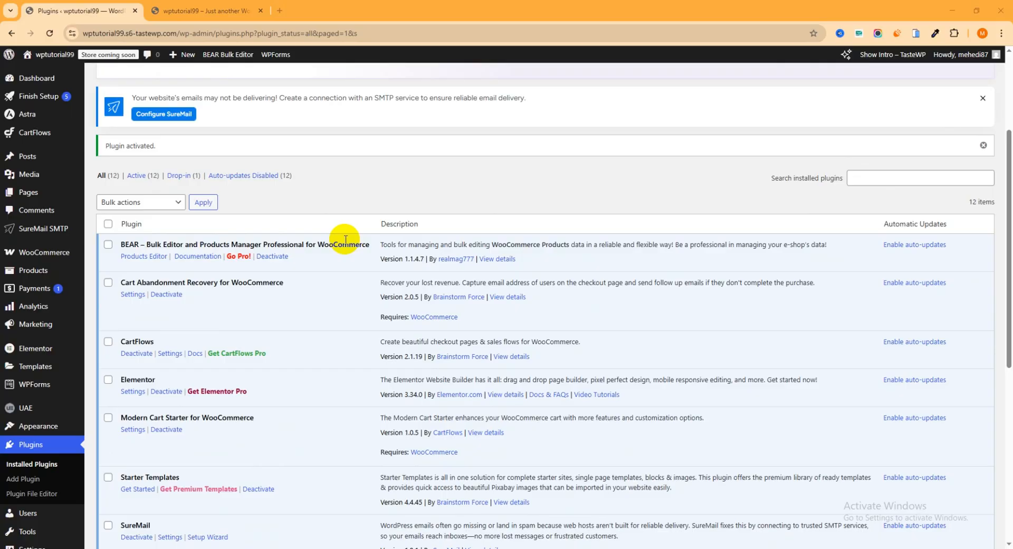
pyautogui.scroll(-1, 343, 239)
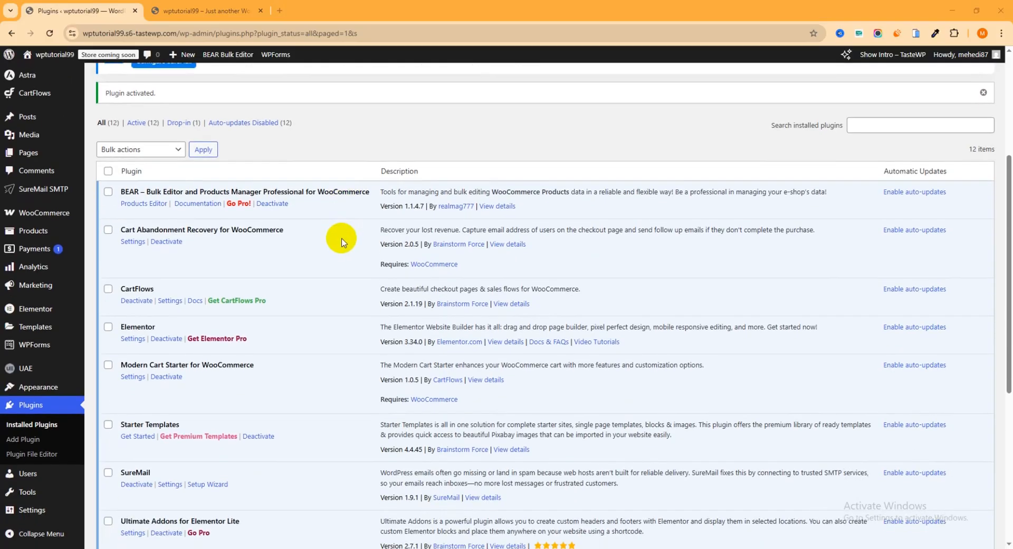
pyautogui.click(144, 204)
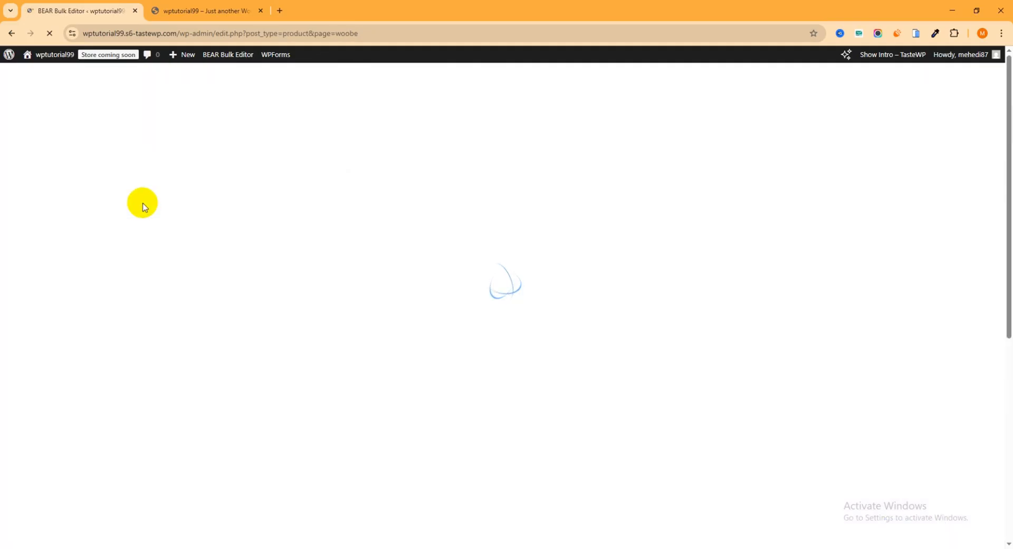
pyautogui.scroll(-2, 633, 289)
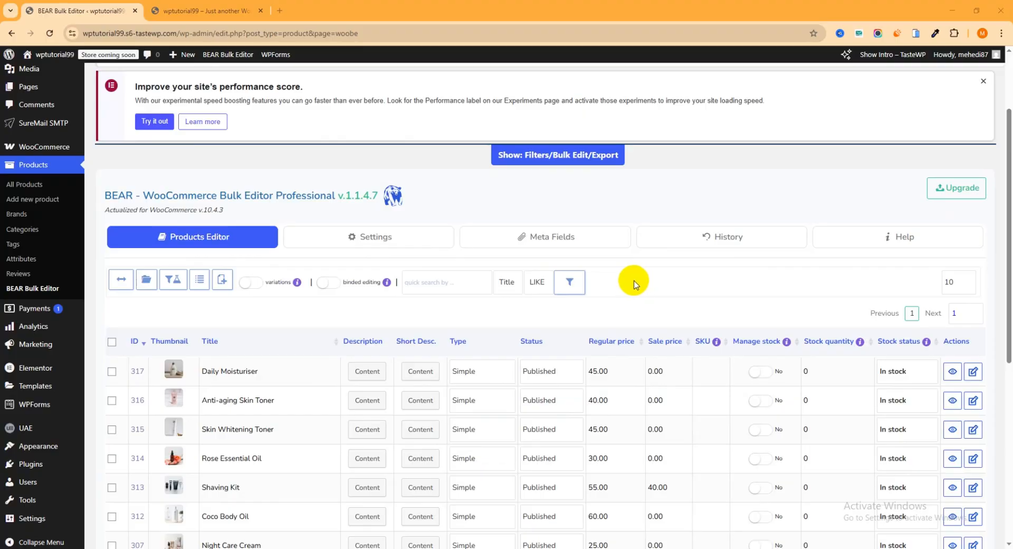
pyautogui.scroll(-2, 61, 301)
# Return to the installed plugins list and reopen the BEAR Bulk Editor from the Products section
pyautogui.moveTo(37, 457)
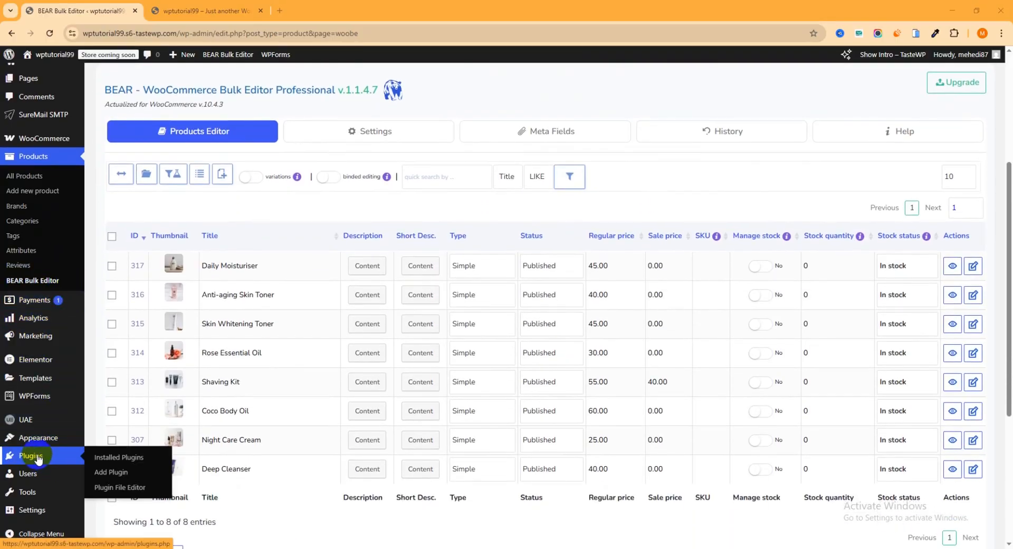
pyautogui.click(112, 458)
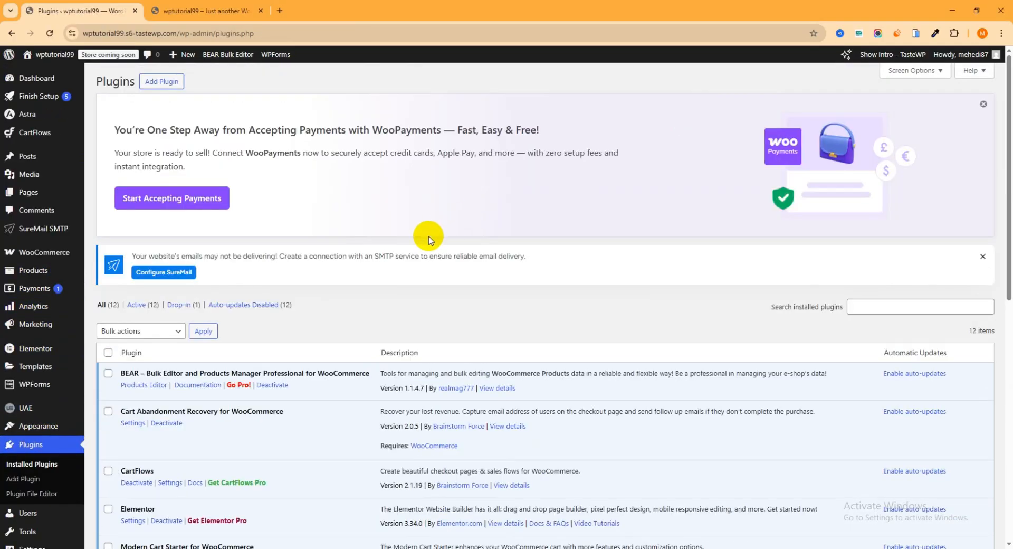
pyautogui.moveTo(39, 272)
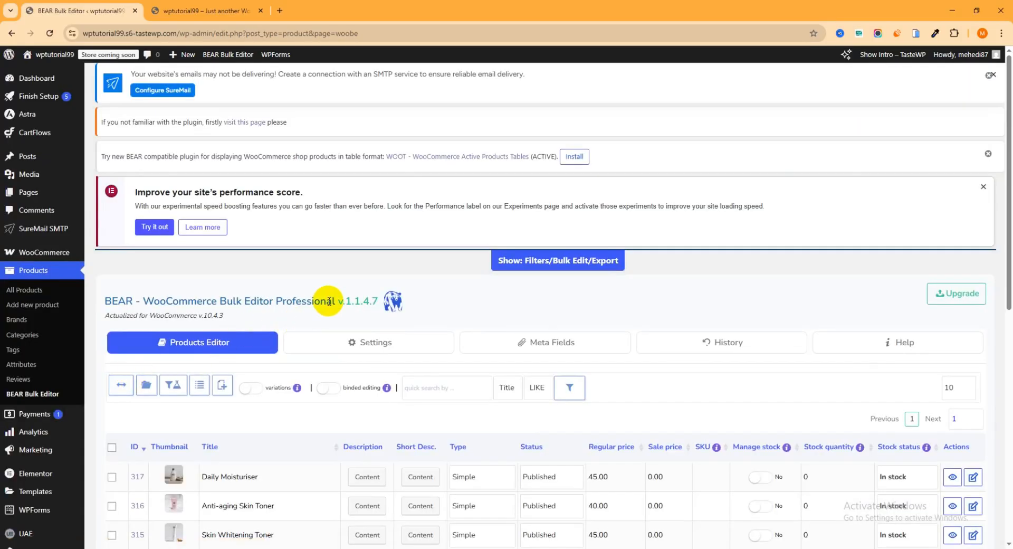
pyautogui.scroll(-2, 328, 303)
pyautogui.scroll(-2, 301, 316)
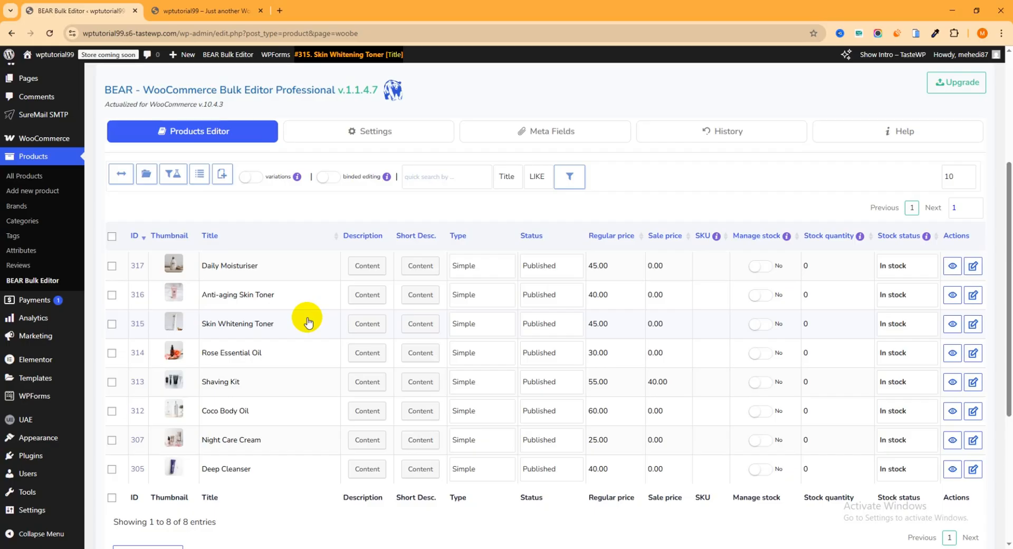
# Look over the bulk editor's product table and its column settings, and return to the products editor
pyautogui.scroll(1, 296, 232)
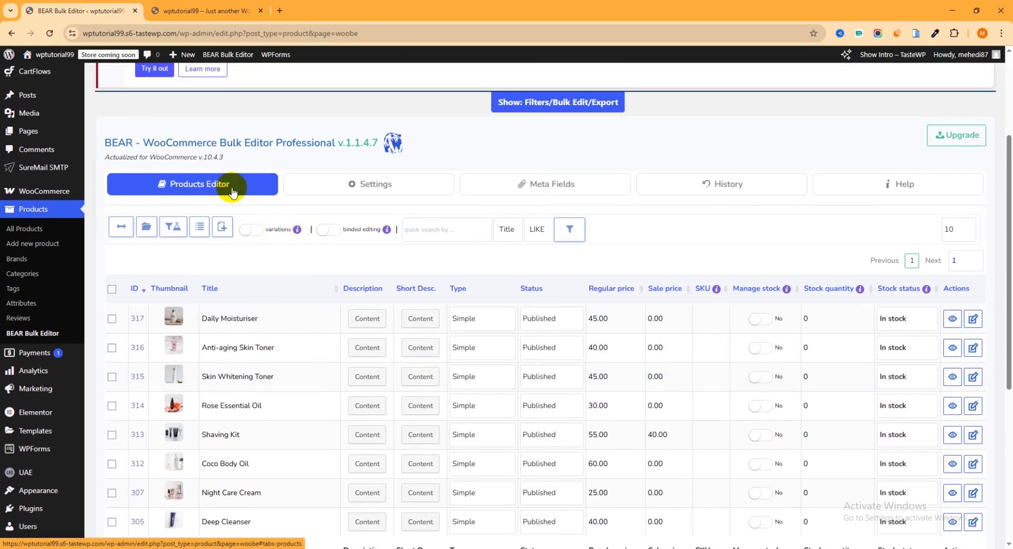
pyautogui.scroll(-2, 275, 374)
pyautogui.scroll(1, 321, 327)
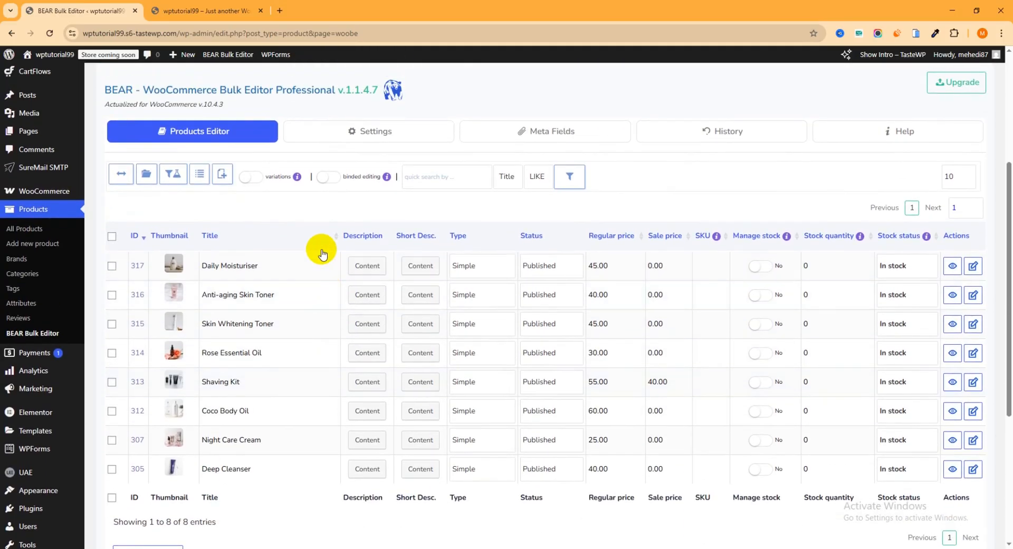
pyautogui.click(384, 135)
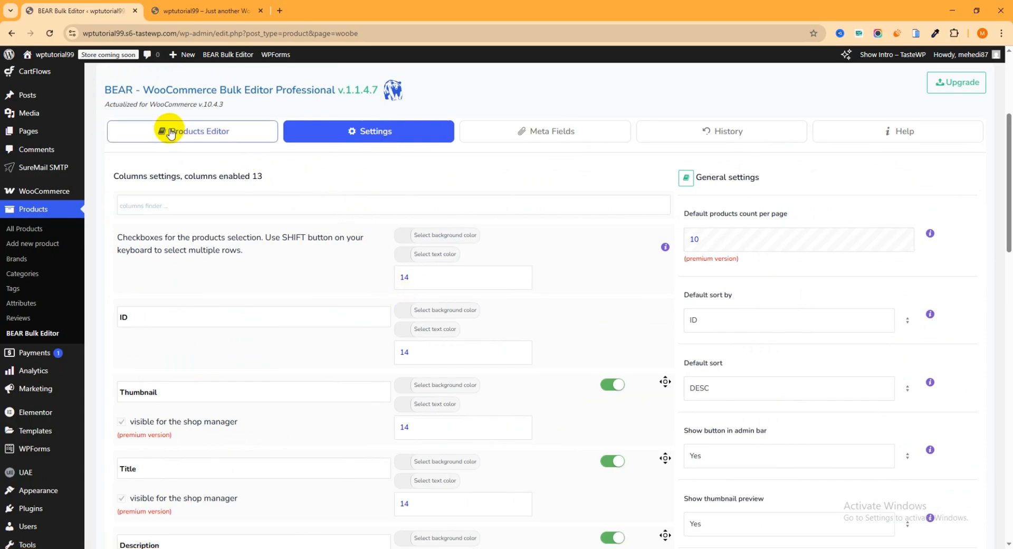
pyautogui.click(220, 135)
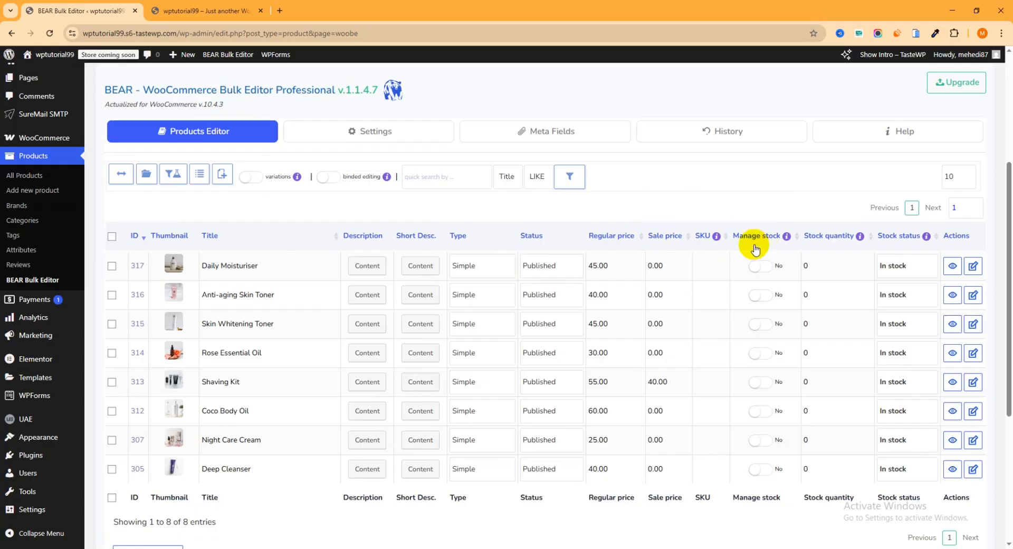
# Disable the SKU and Manage stock columns in the bulk editor's column settings and save all settings
pyautogui.click(407, 132)
pyautogui.scroll(-10, 331, 296)
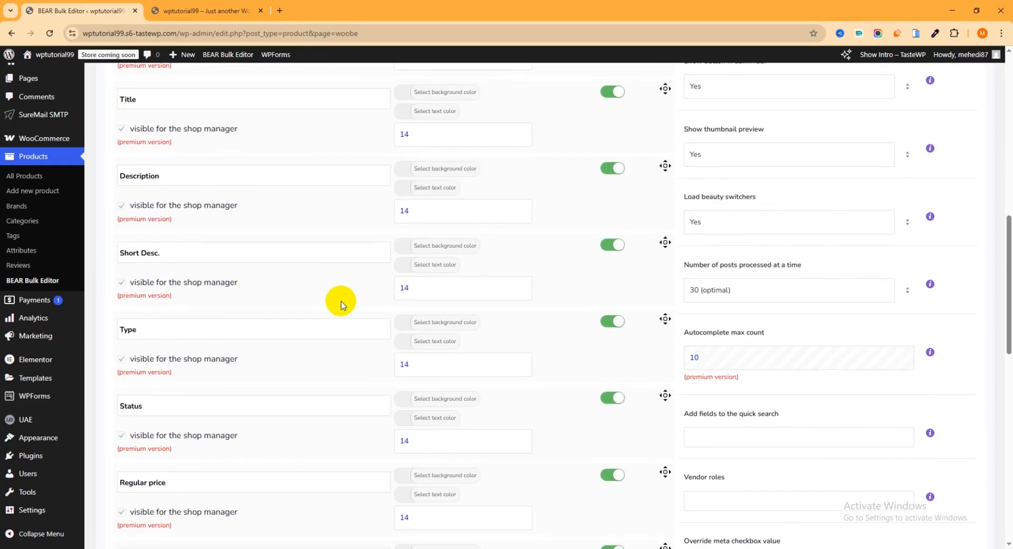
pyautogui.scroll(-4, 343, 302)
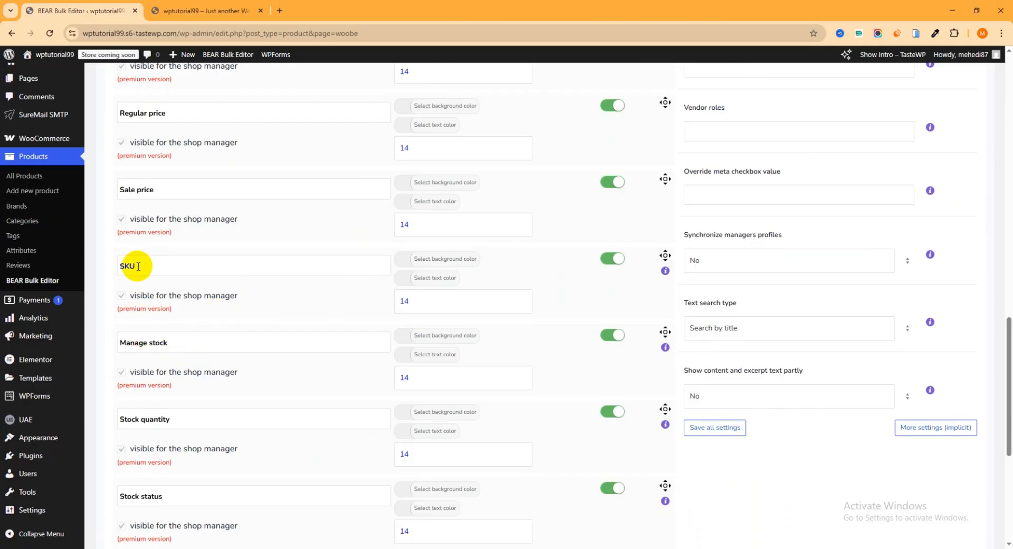
pyautogui.click(611, 260)
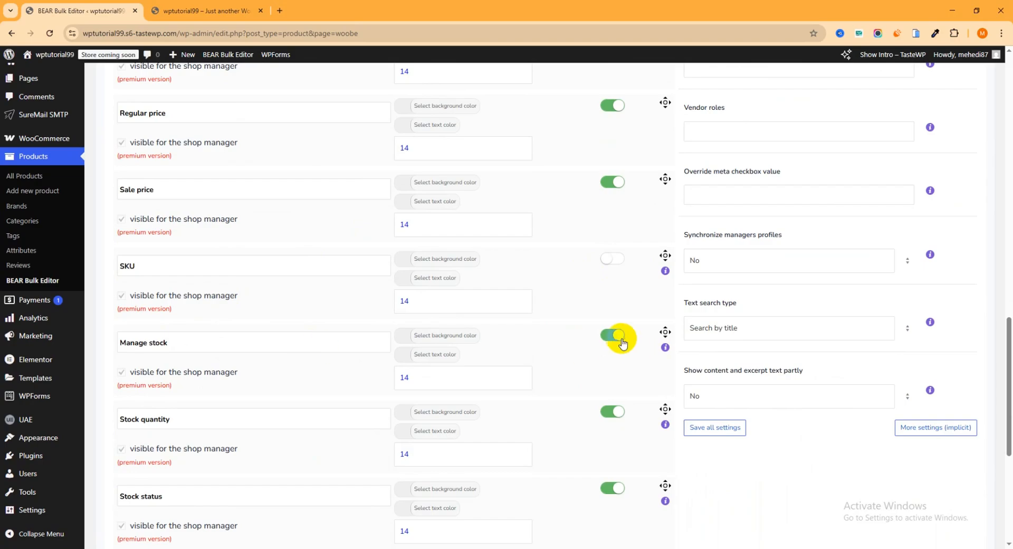
pyautogui.scroll(-6, 583, 335)
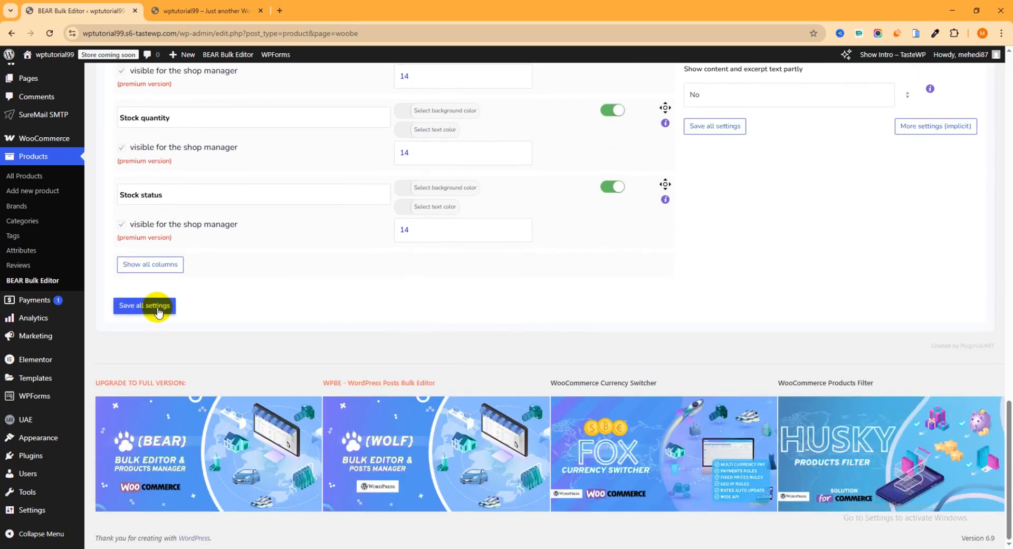
pyautogui.click(147, 305)
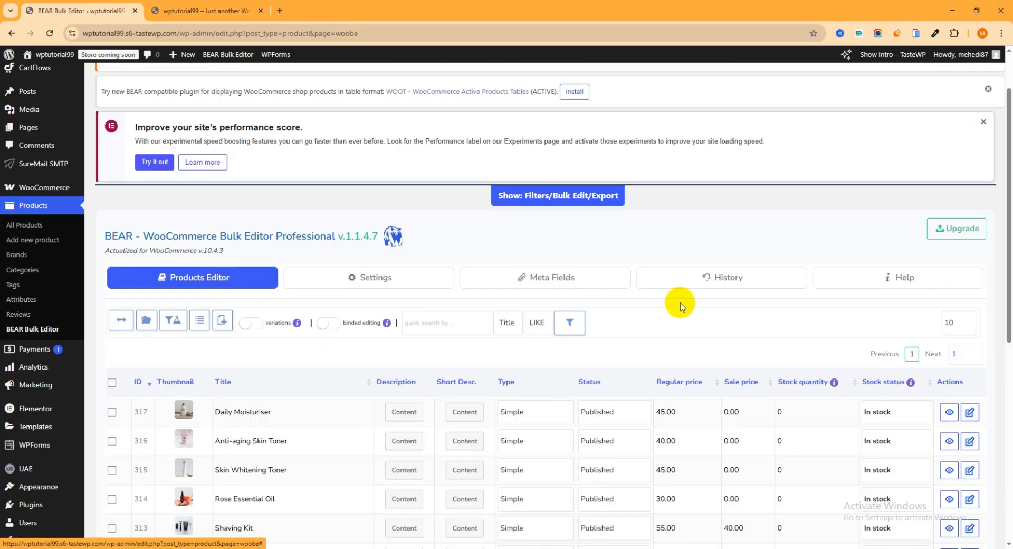
# Disable the Stock quantity column in the bulk editor's column settings and save all settings
pyautogui.scroll(-2, 679, 301)
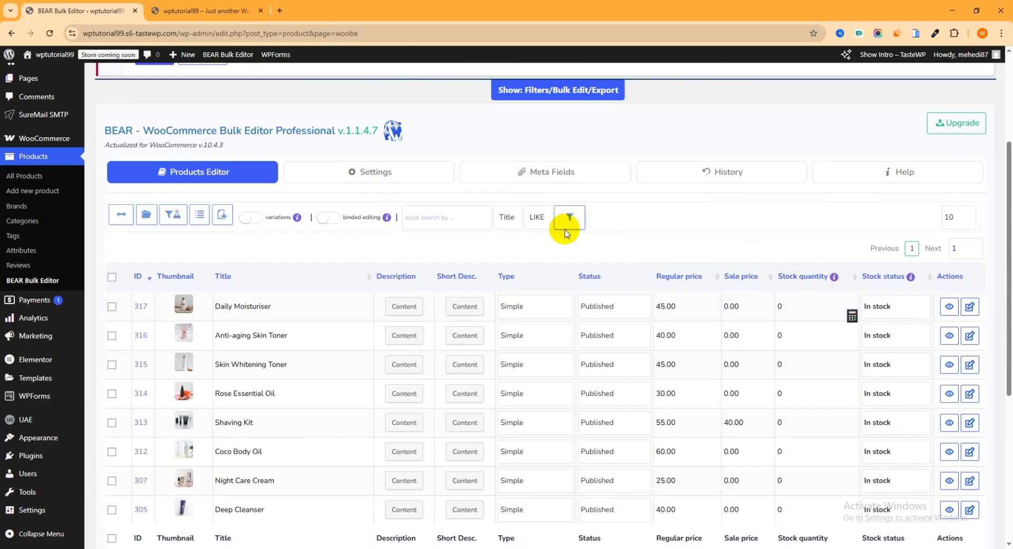
pyautogui.click(388, 180)
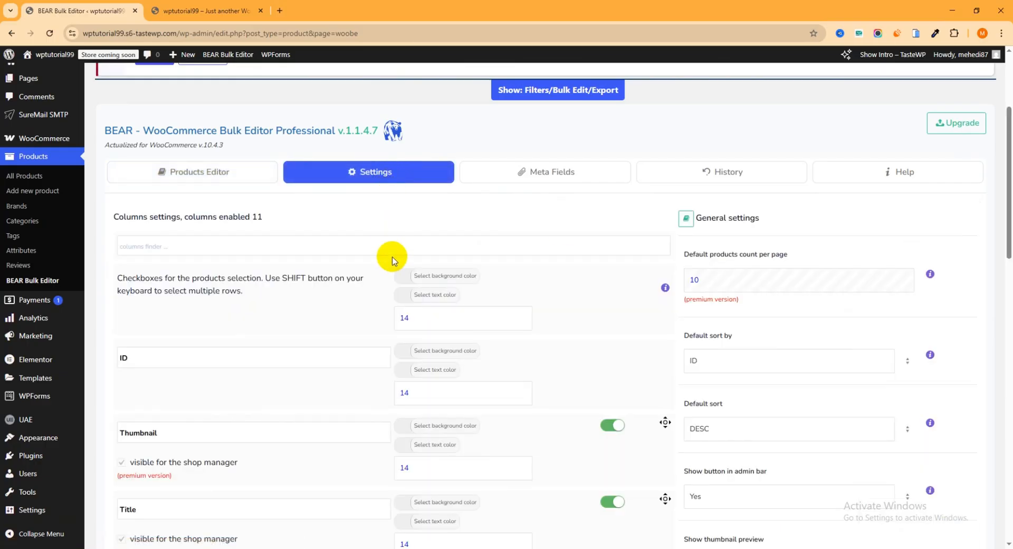
pyautogui.scroll(-8, 399, 289)
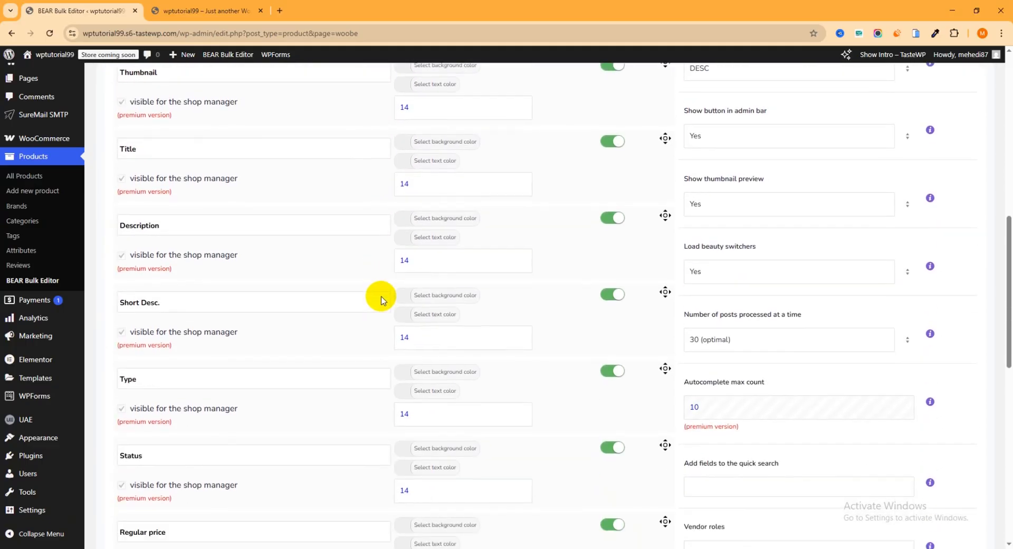
pyautogui.scroll(-1, 382, 295)
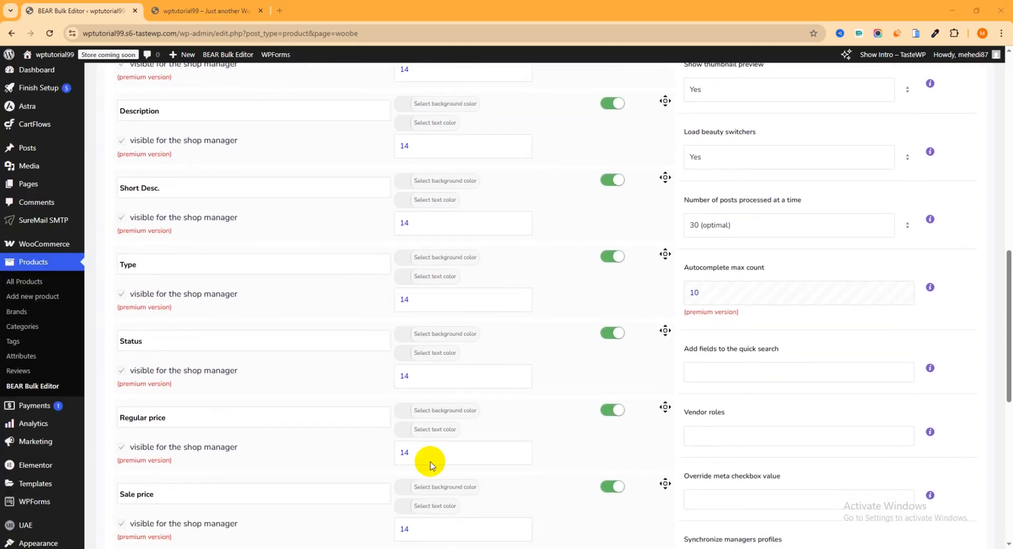
pyautogui.scroll(-5, 369, 287)
pyautogui.scroll(-1, 369, 302)
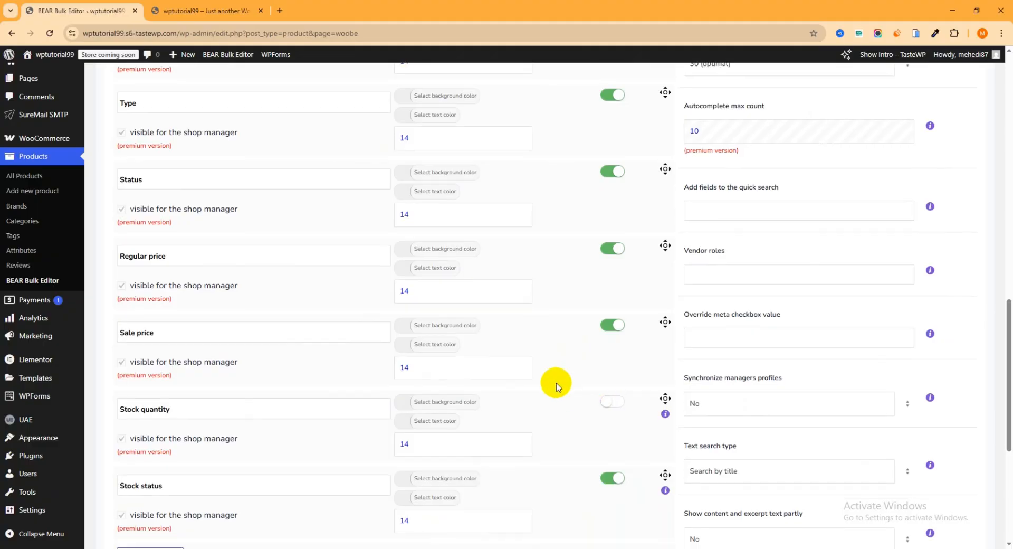
pyautogui.scroll(-6, 528, 379)
pyautogui.click(147, 310)
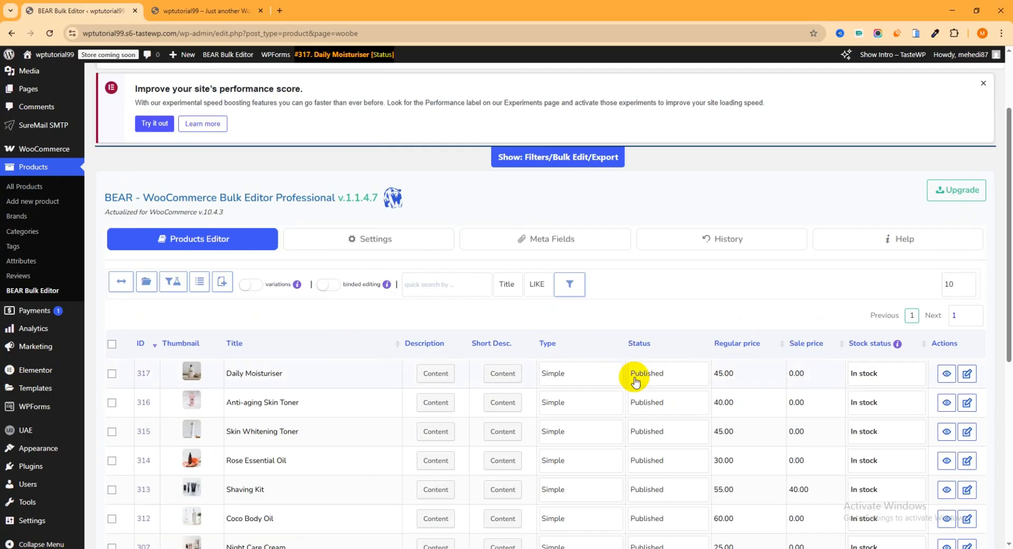
# Look through the bulk editor's settings, meta fields and history pages, and return to the products editor
pyautogui.click(403, 237)
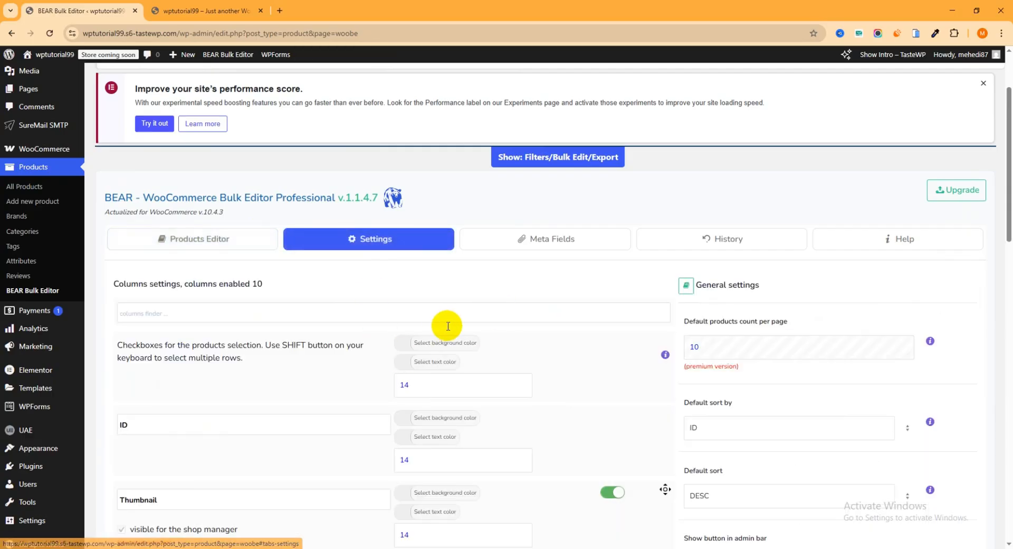
pyautogui.click(563, 243)
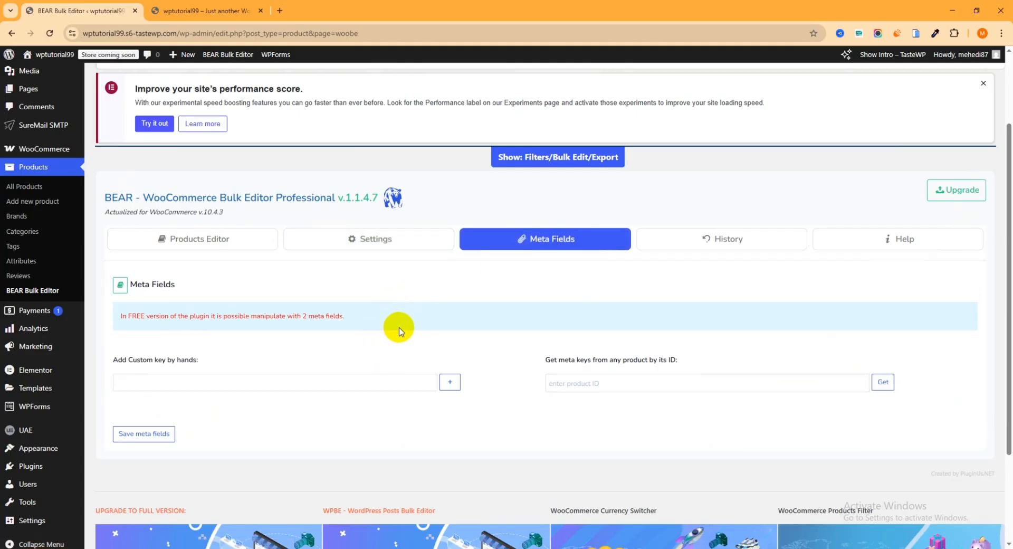
pyautogui.click(737, 240)
pyautogui.scroll(-1, 689, 326)
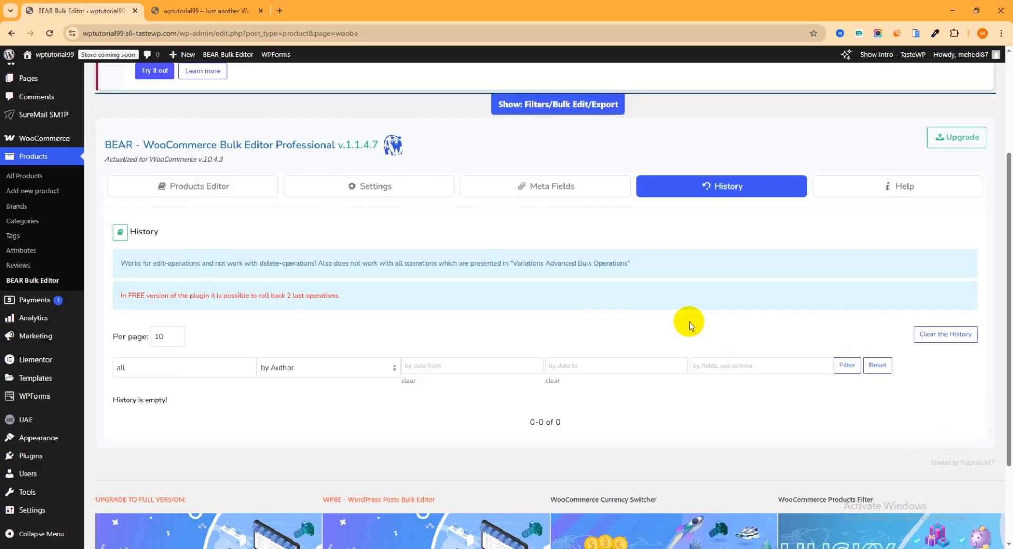
pyautogui.click(242, 186)
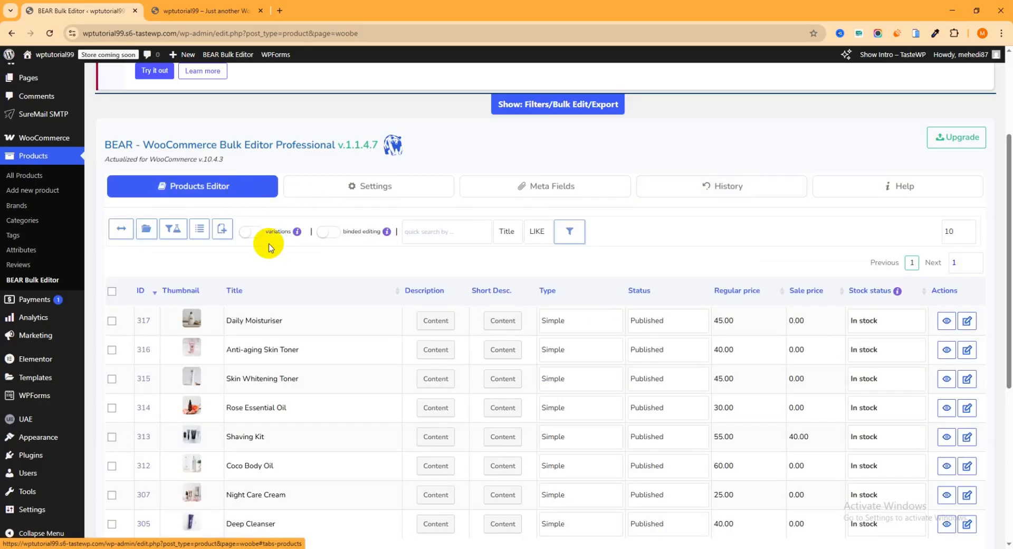
# Set the Daily Moisturiser's sale price to 30 in the product table and save it
pyautogui.scroll(-1, 507, 323)
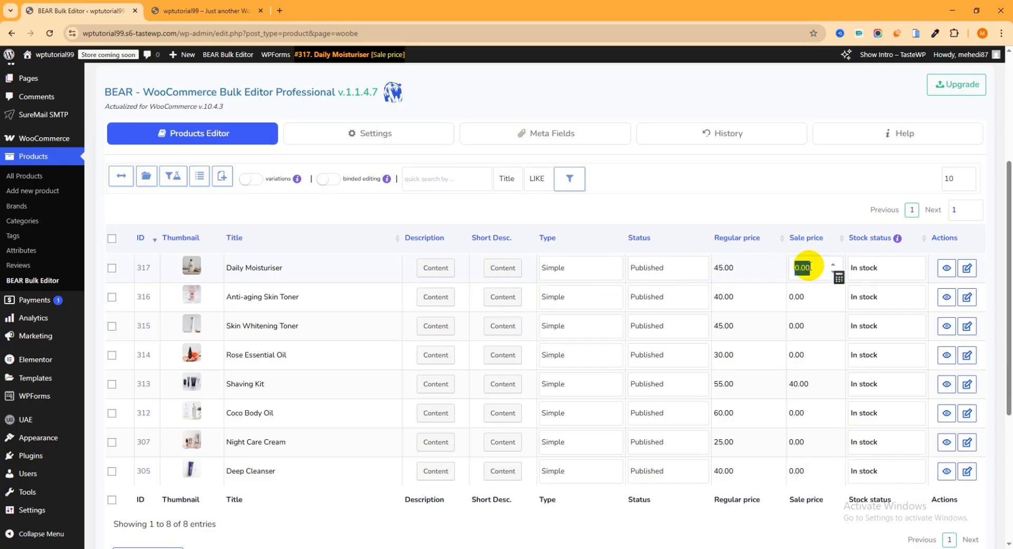
pyautogui.write('3')
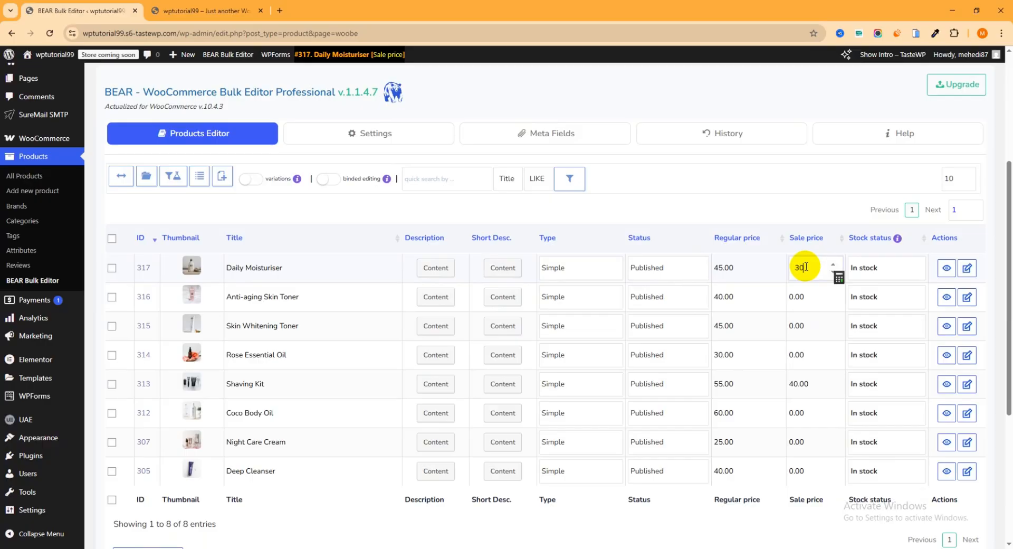
pyautogui.write('0')
pyautogui.press('Return')
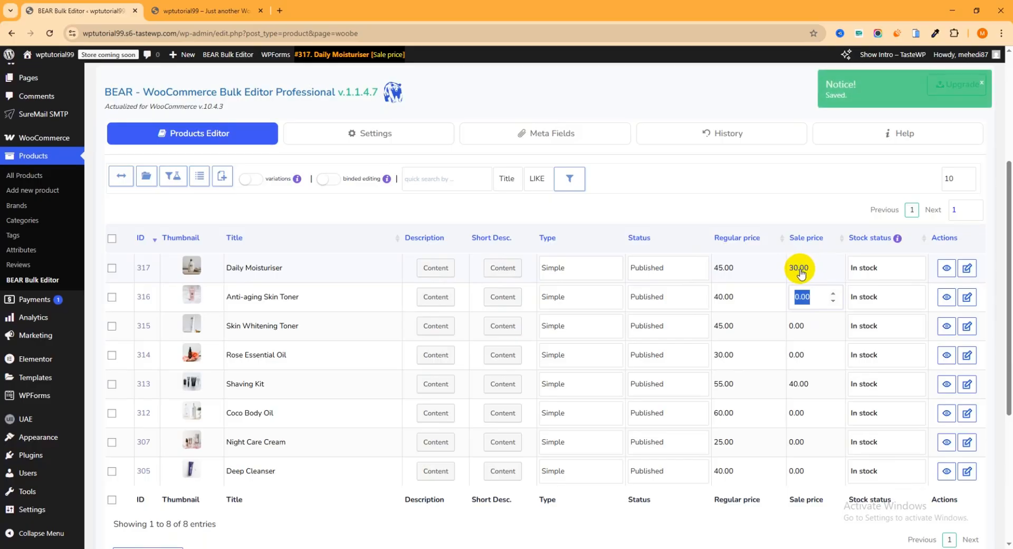
pyautogui.click(805, 200)
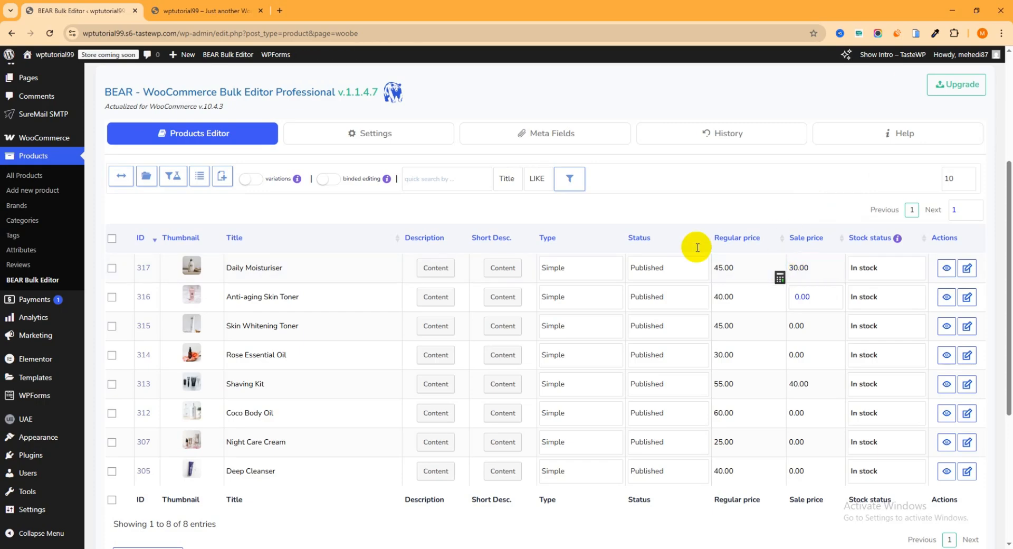
# Roll back the Daily Moisturiser's sale price change from the reloaded editor's history and return to the products editor
pyautogui.click(745, 151)
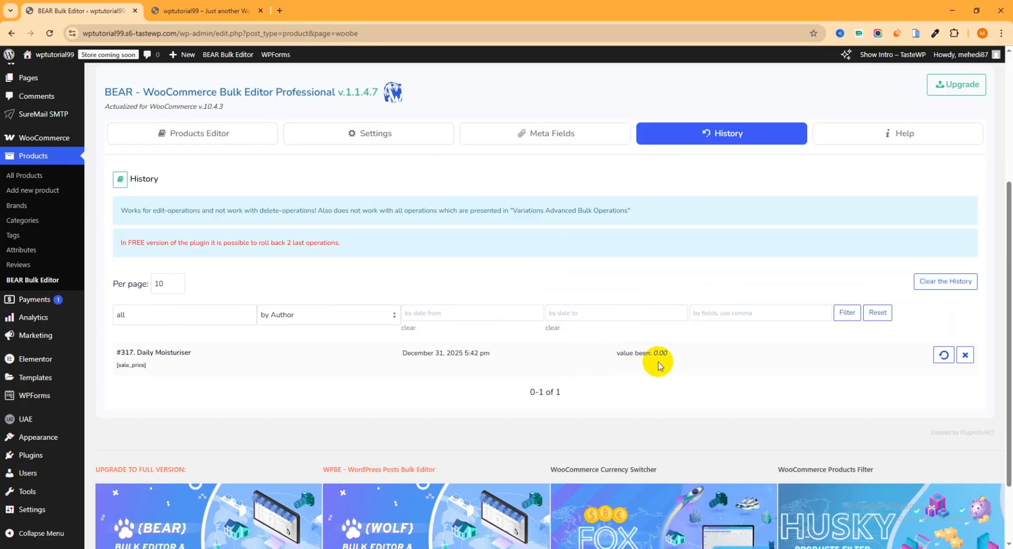
pyautogui.click(50, 33)
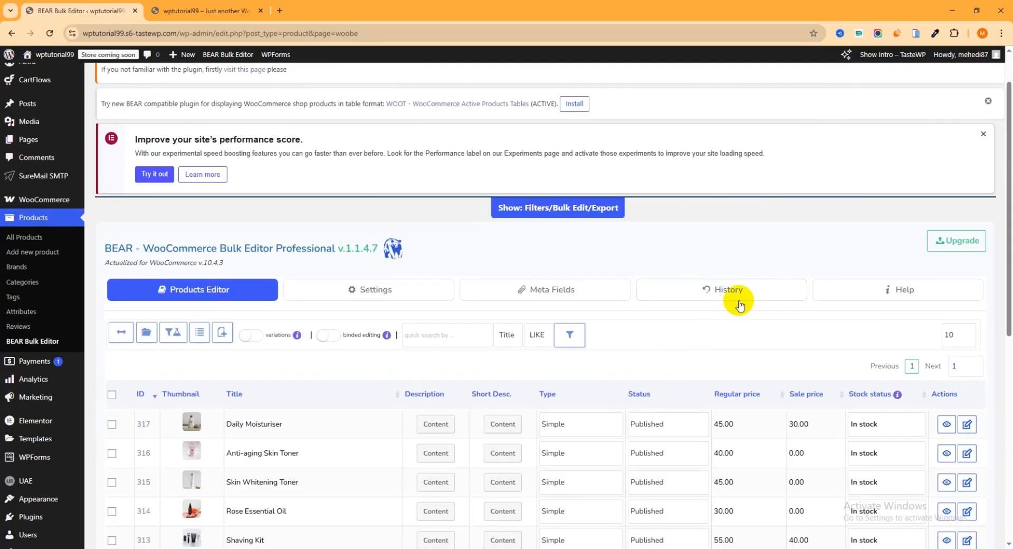
pyautogui.click(739, 296)
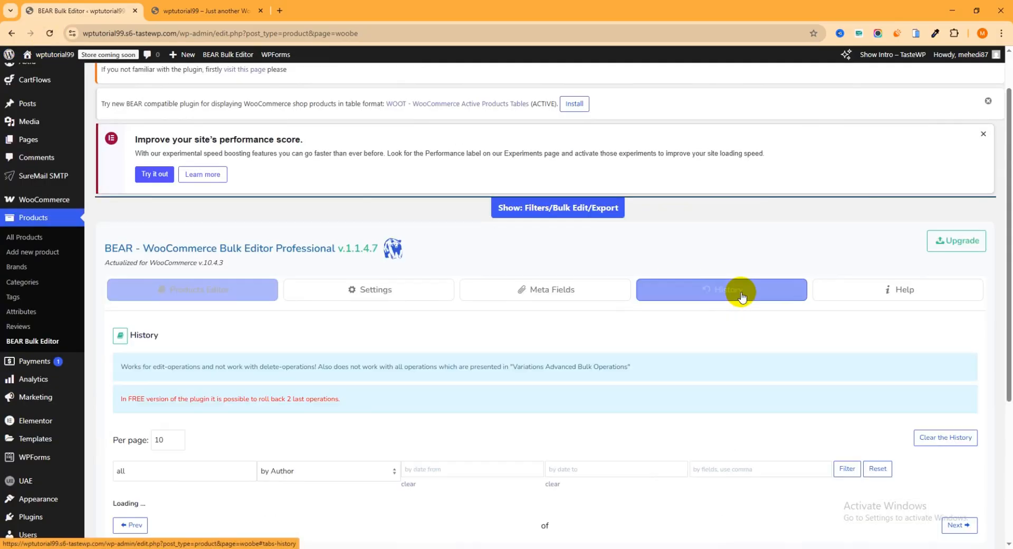
pyautogui.scroll(-3, 744, 298)
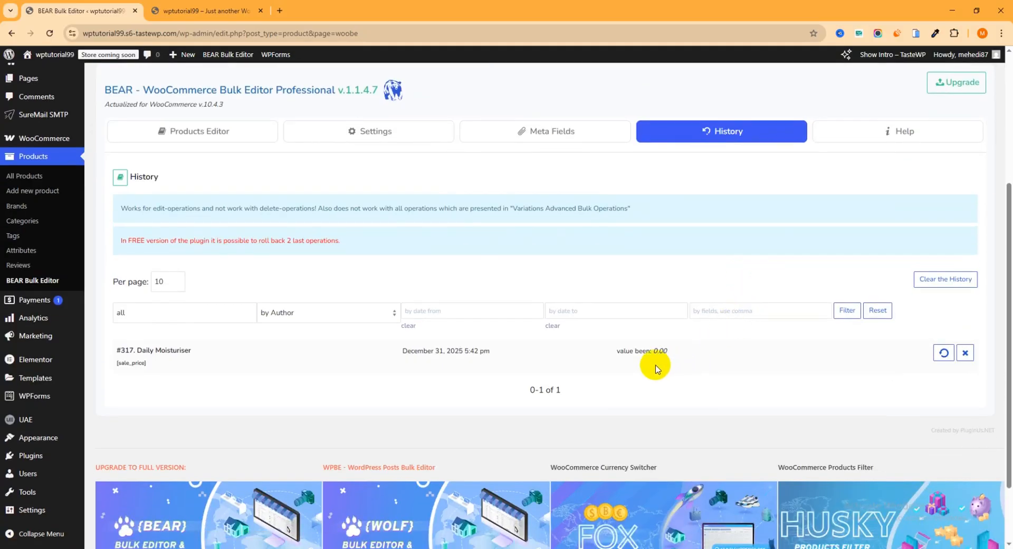
pyautogui.click(944, 357)
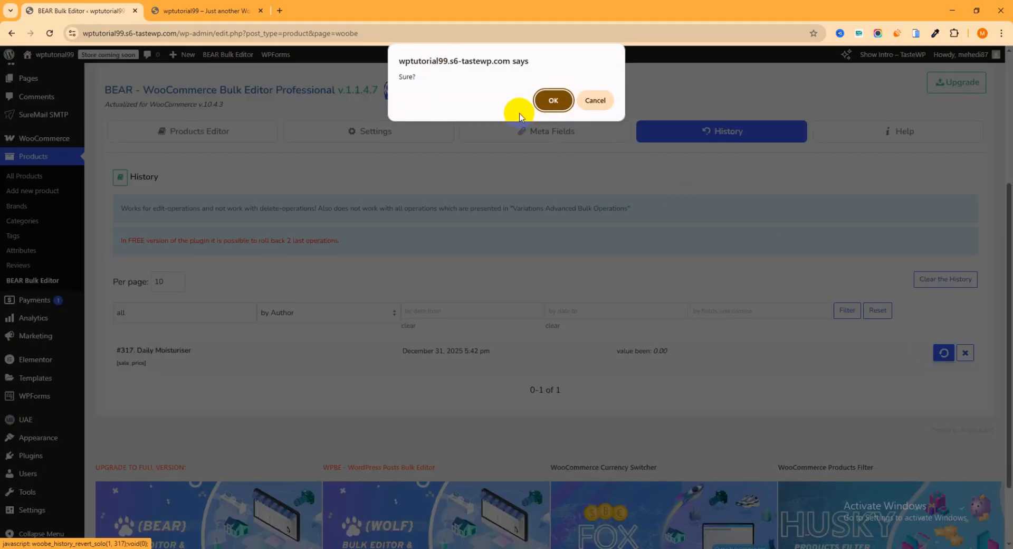
pyautogui.click(552, 100)
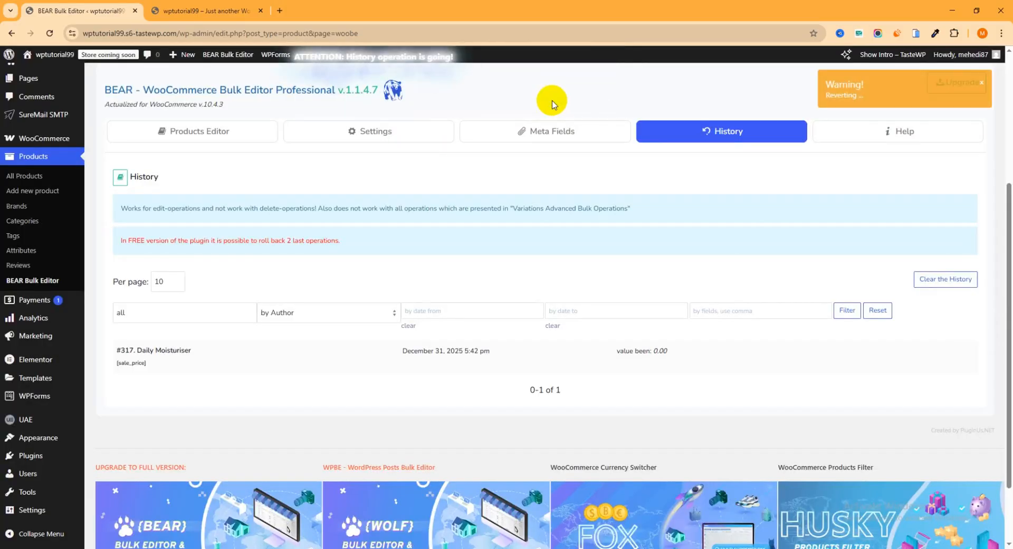
pyautogui.click(234, 132)
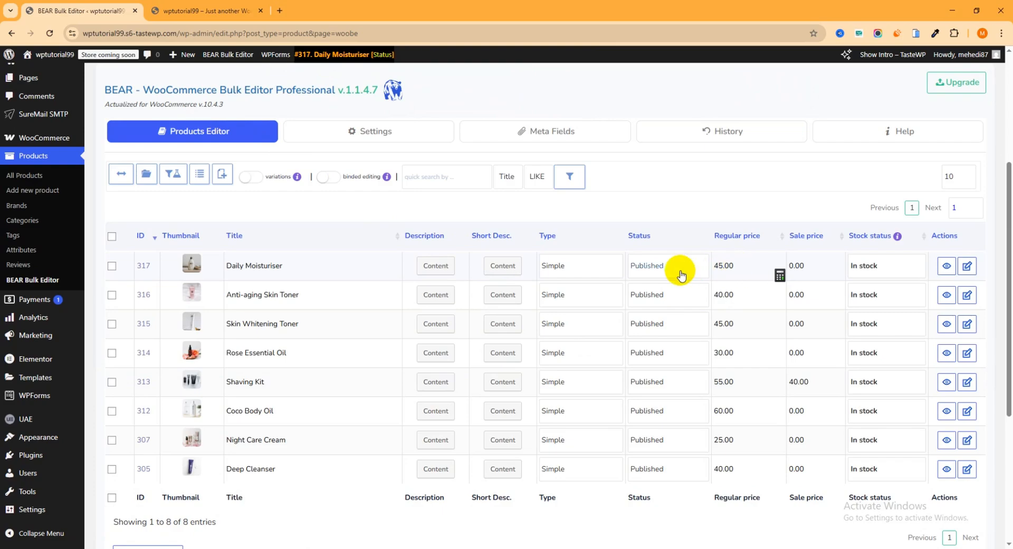
# Add the line "New Products" below the existing text in the Daily Moisturiser's description and apply the change
pyautogui.click(436, 269)
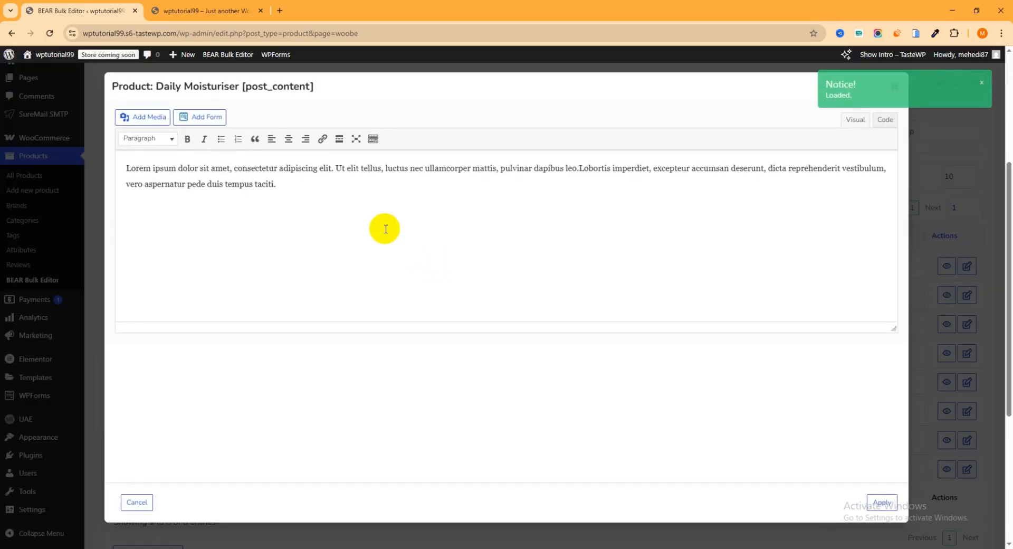
pyautogui.click(305, 186)
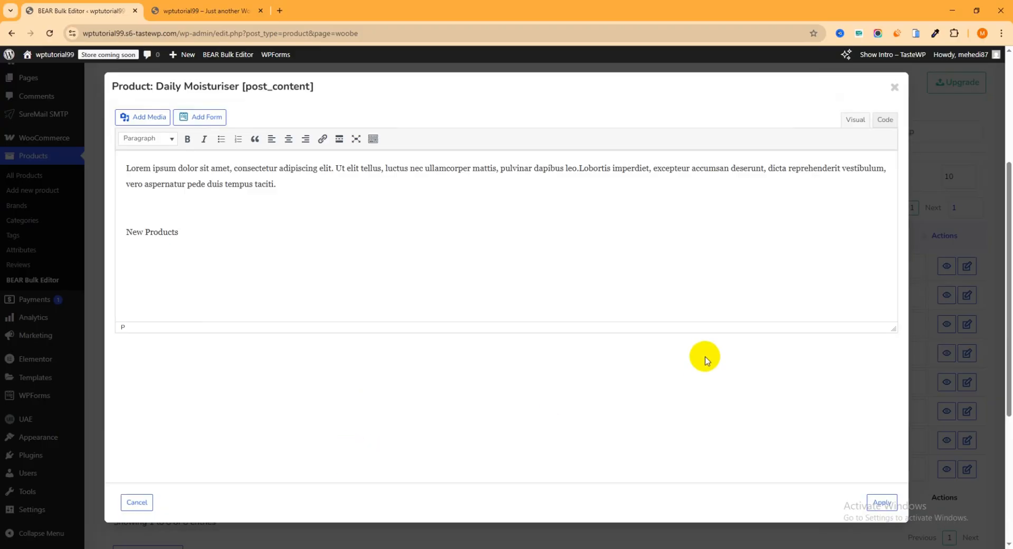
pyautogui.click(882, 501)
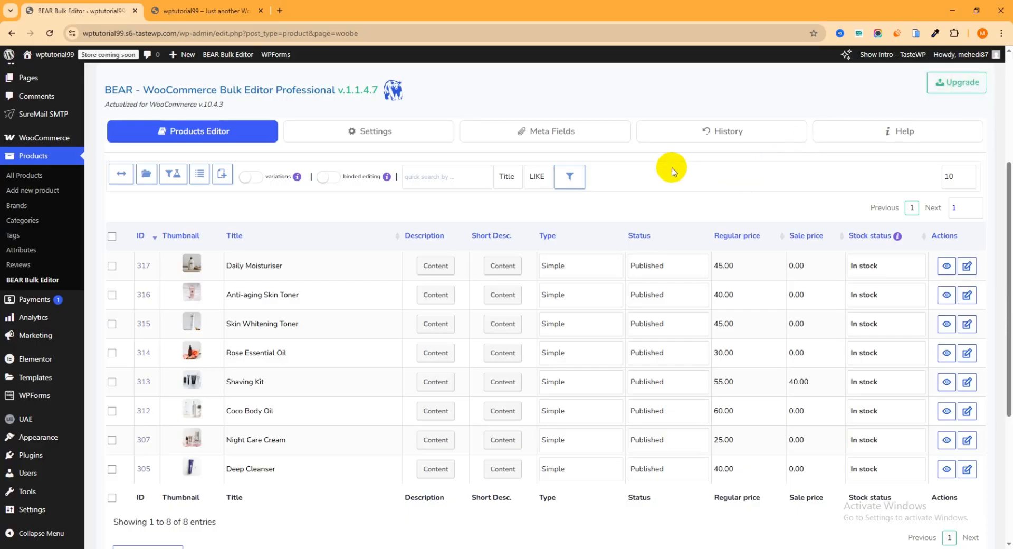
# View the Daily Moisturiser's product page and check its description for the added "New Products" line
pyautogui.click(947, 267)
pyautogui.scroll(-4, 470, 210)
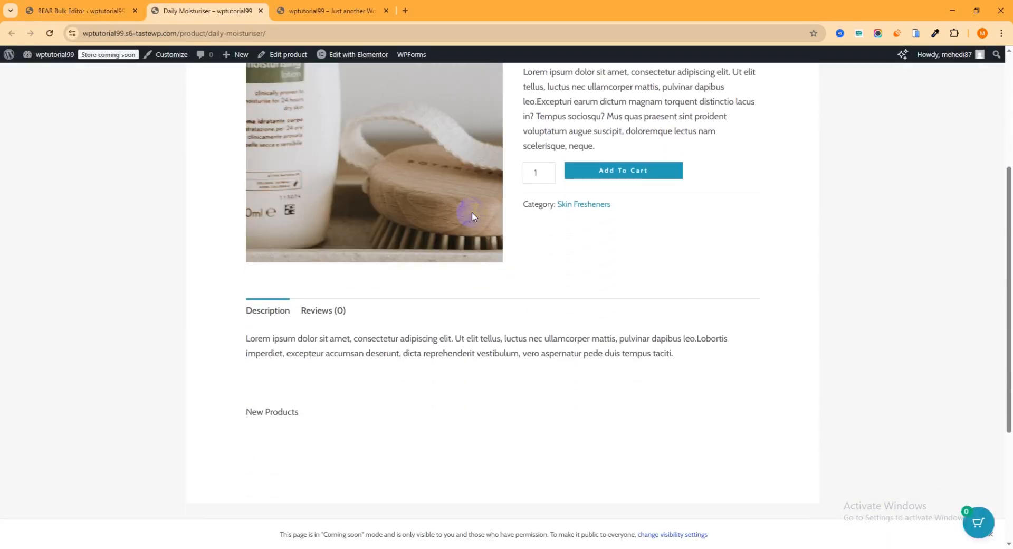
pyautogui.scroll(-1, 369, 264)
pyautogui.moveTo(302, 357); pyautogui.dragTo(243, 353)
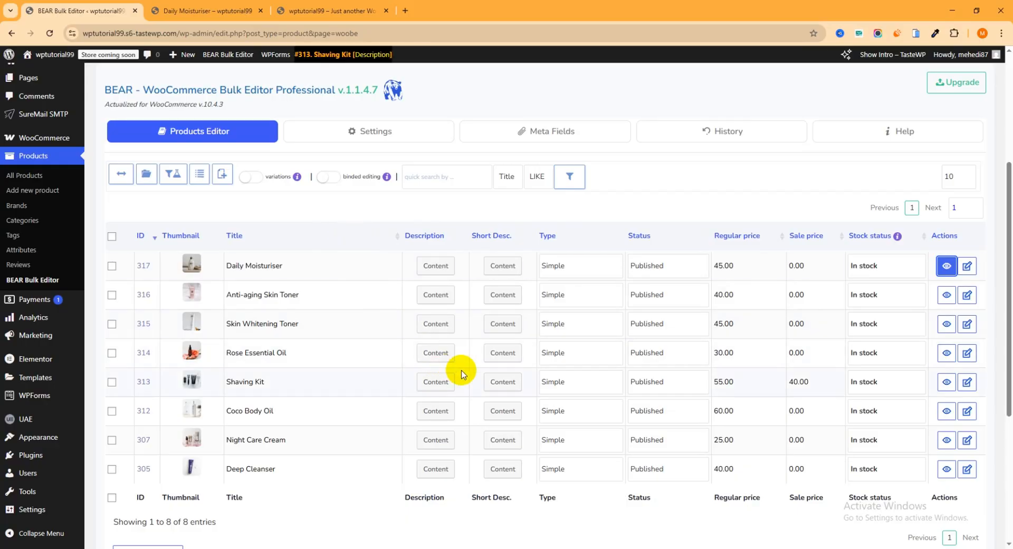
# Change the Daily Moisturiser's product type to Variable in the bulk editor's product table
pyautogui.click(558, 266)
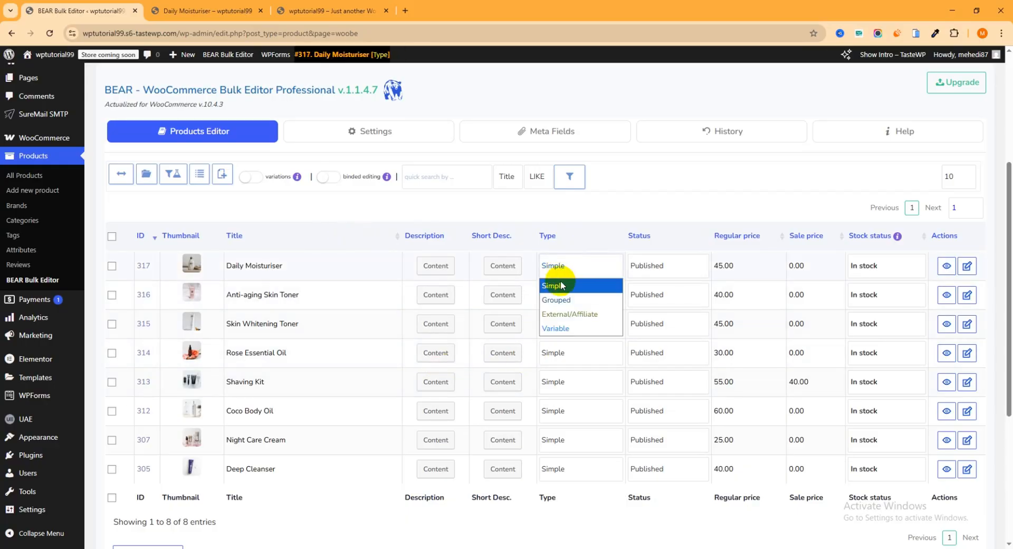
pyautogui.click(557, 328)
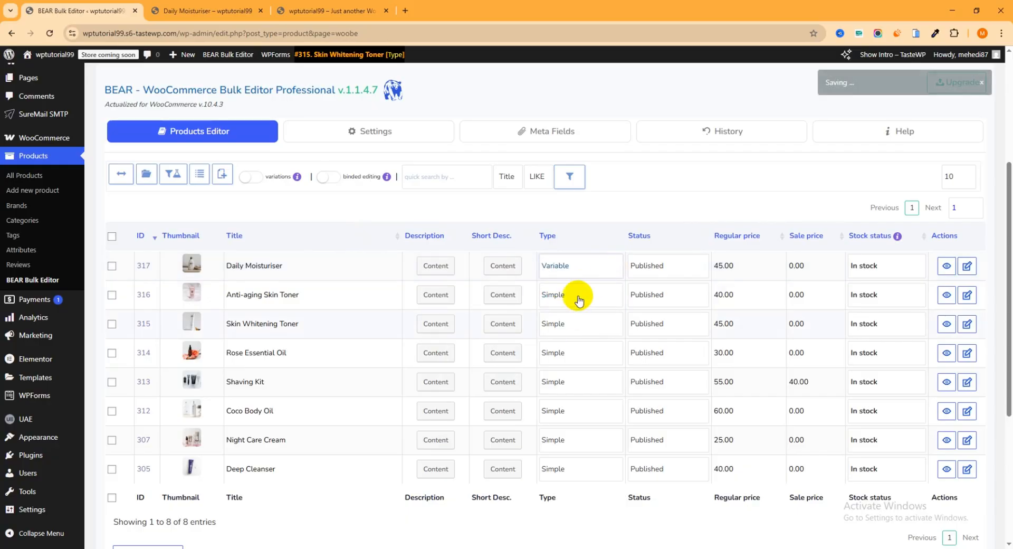